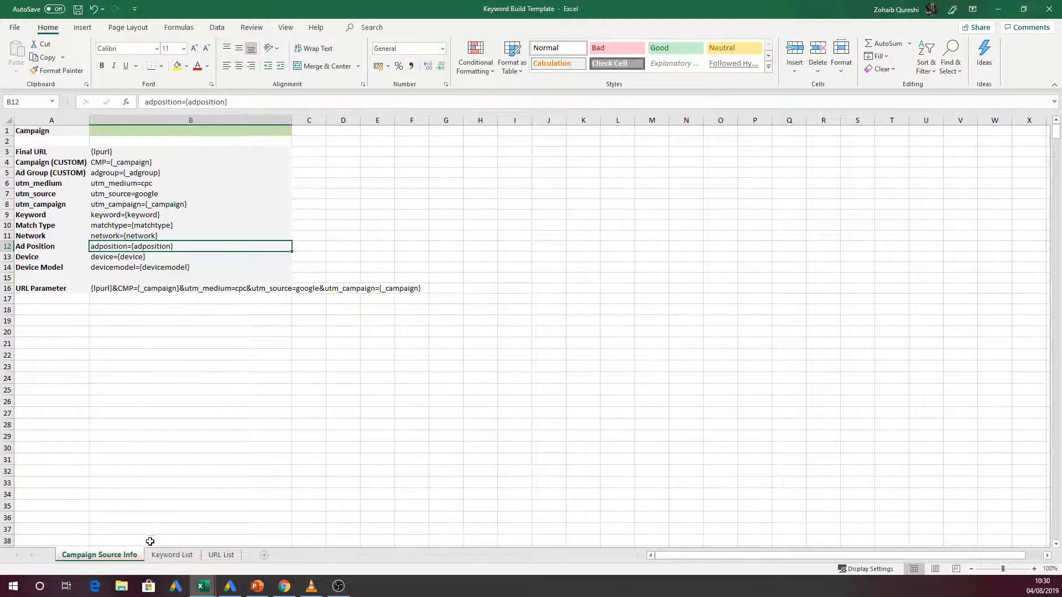
Step: Look through the Keyword List sheet's columns, including those beyond Tracking Template, and the URL List sheet
{"action": "left_click", "coordinate": [172, 555]}
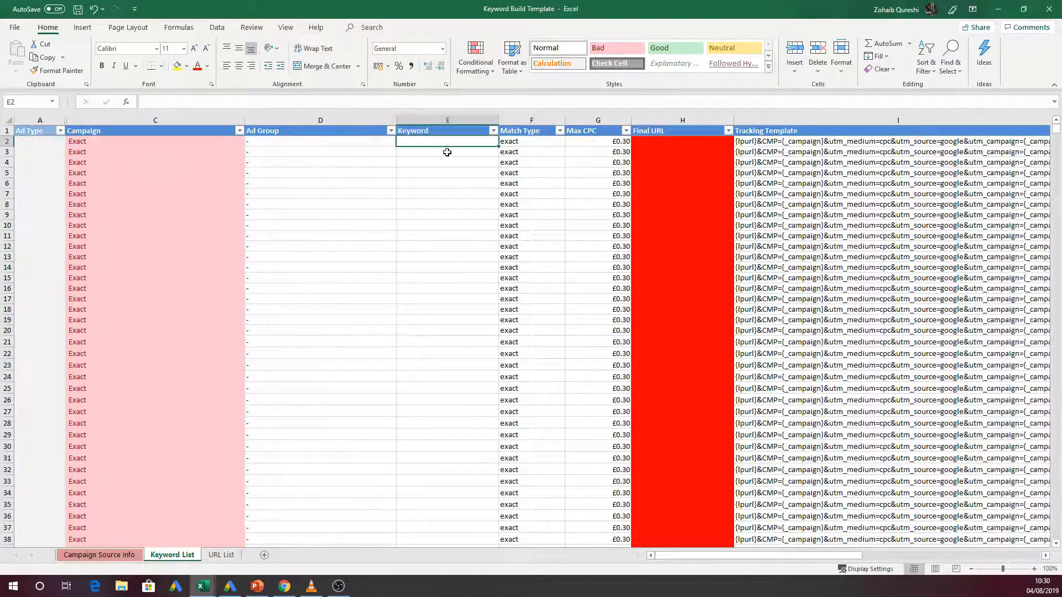
{"action": "left_click_drag", "start_coordinate": [780, 561], "coordinate": [812, 562]}
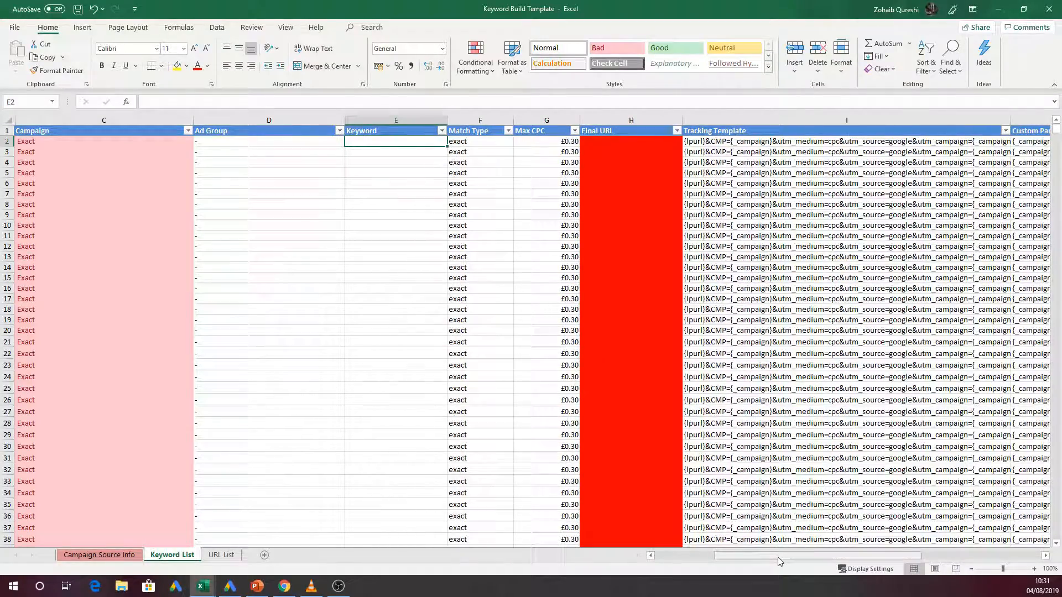
{"action": "left_click_drag", "start_coordinate": [721, 556], "coordinate": [652, 564]}
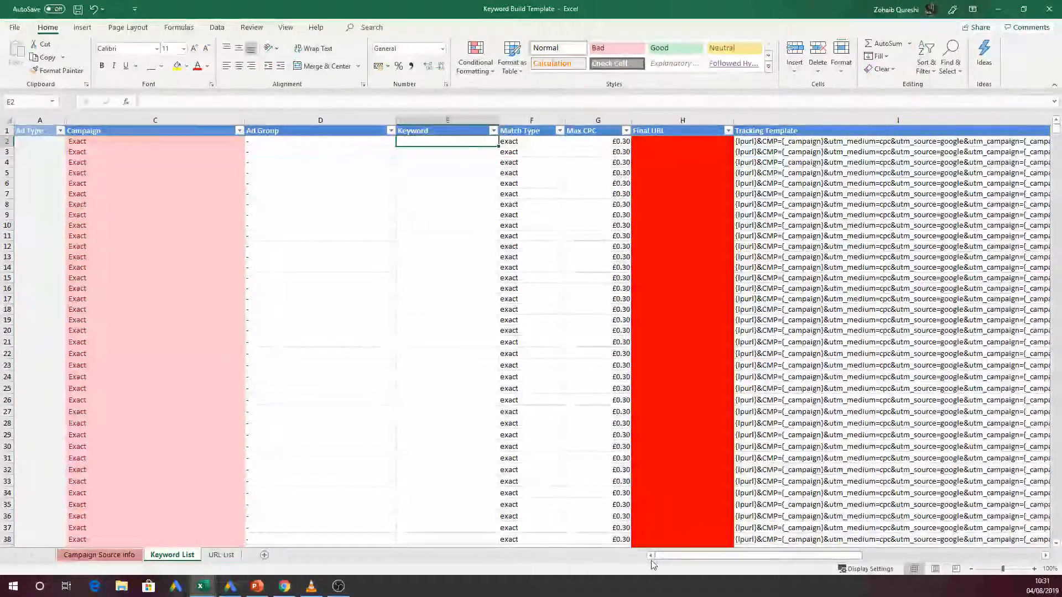
{"action": "left_click", "coordinate": [223, 556]}
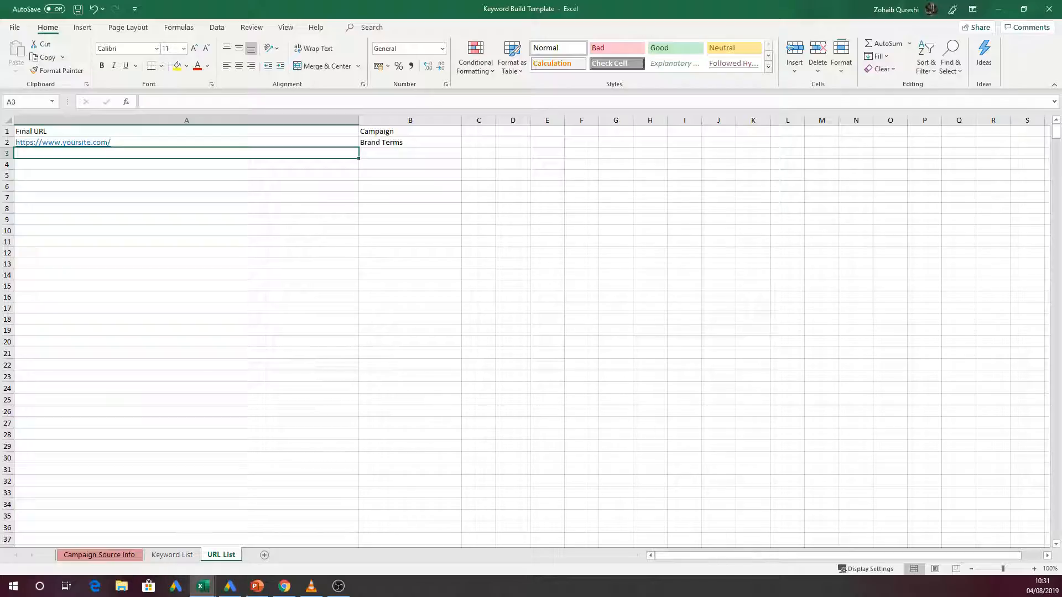
Step: Ready the Campaign cell B1 on Campaign Source Info and copy the generated campaign name from the Campaign Name Generator in Chrome
{"action": "left_click", "coordinate": [99, 555]}
{"action": "left_click", "coordinate": [142, 131]}
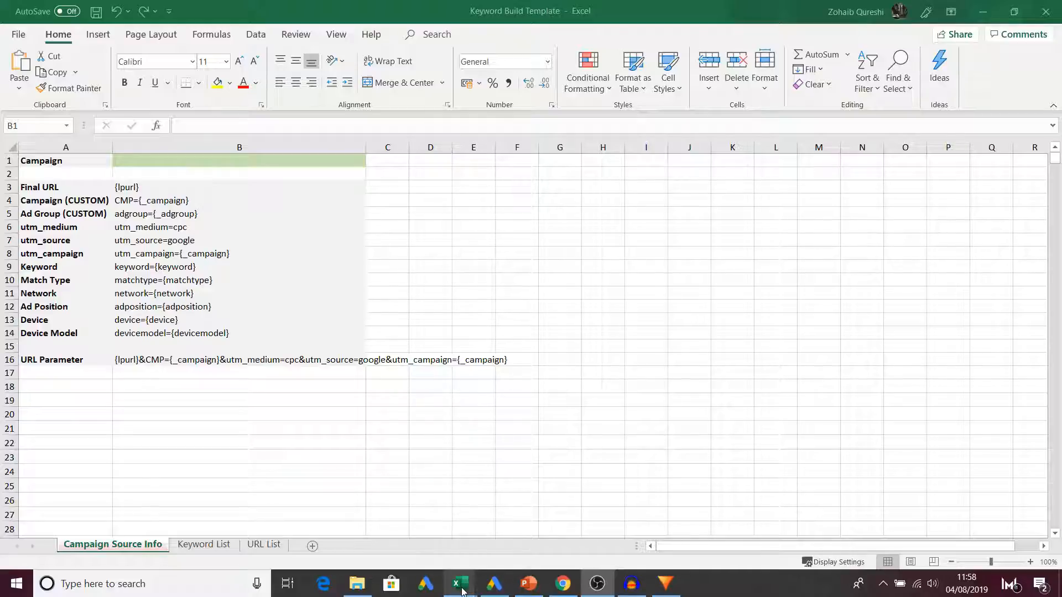
{"action": "left_click", "coordinate": [563, 584]}
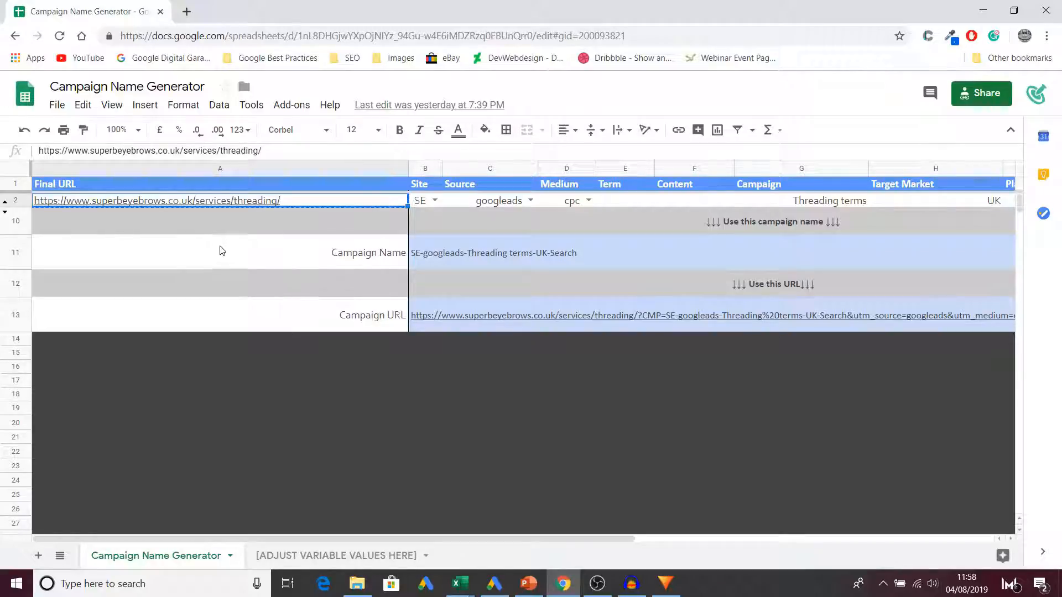
{"action": "left_click", "coordinate": [486, 254]}
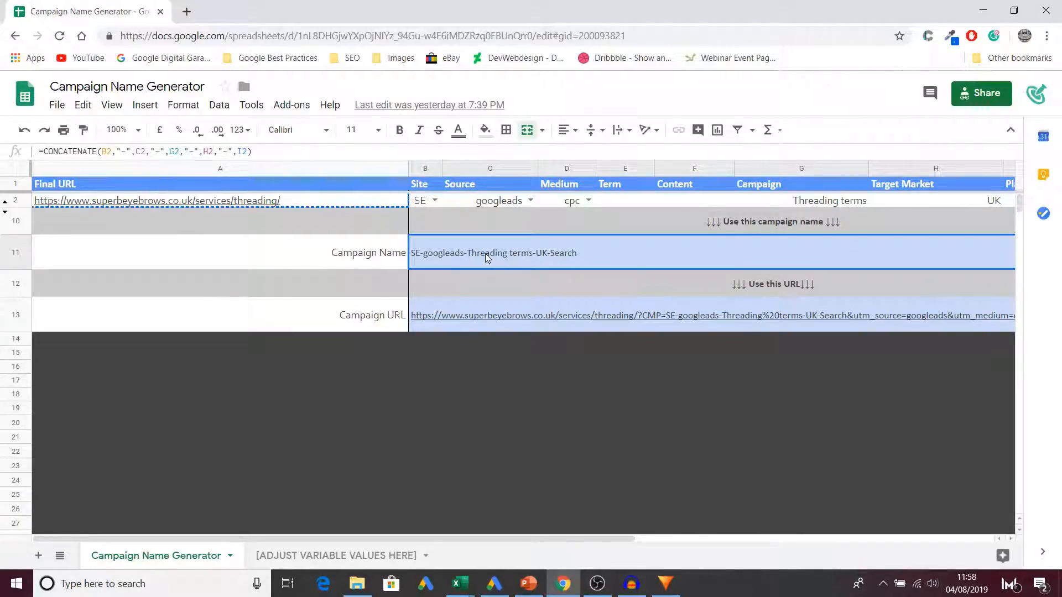
{"action": "key", "text": "ctrl+c"}
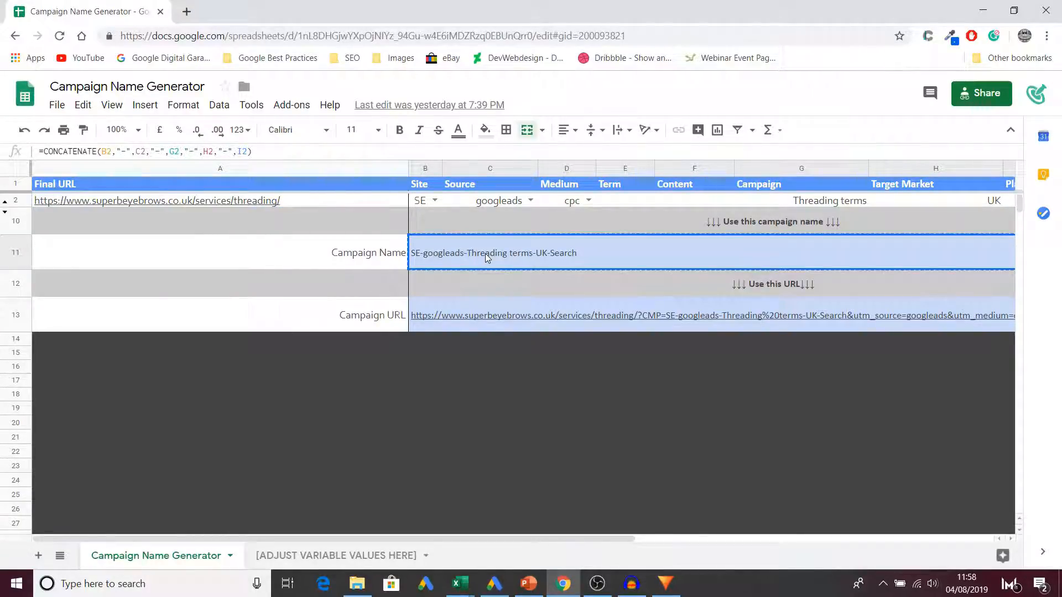
Step: Back in Excel, paste the campaign name SE-googleads-Threading terms-UK-Search as text into cell B1 of Campaign Source Info
{"action": "key", "text": "alt+Tab"}
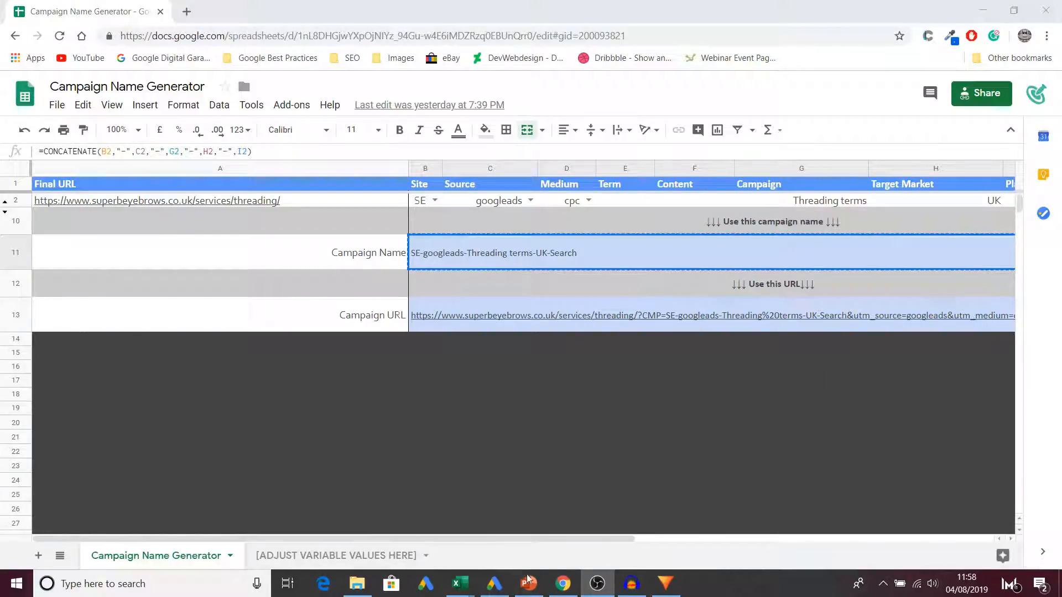
{"action": "mouse_move", "coordinate": [462, 584]}
{"action": "left_click", "coordinate": [483, 549]}
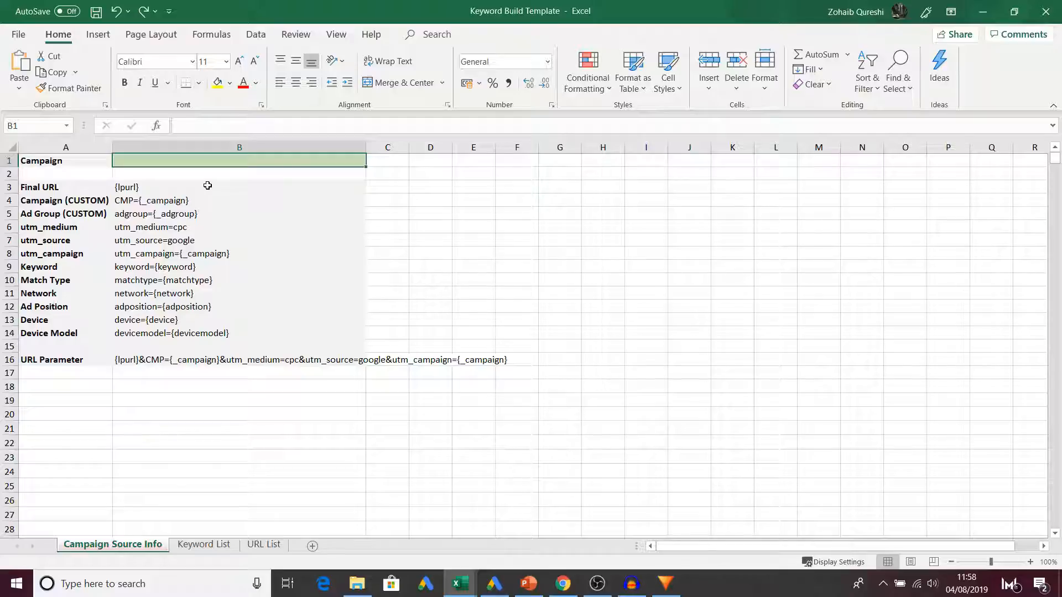
{"action": "key", "text": "ctrl+alt+v"}
{"action": "key", "text": "Down"}
{"action": "key", "text": "Return"}
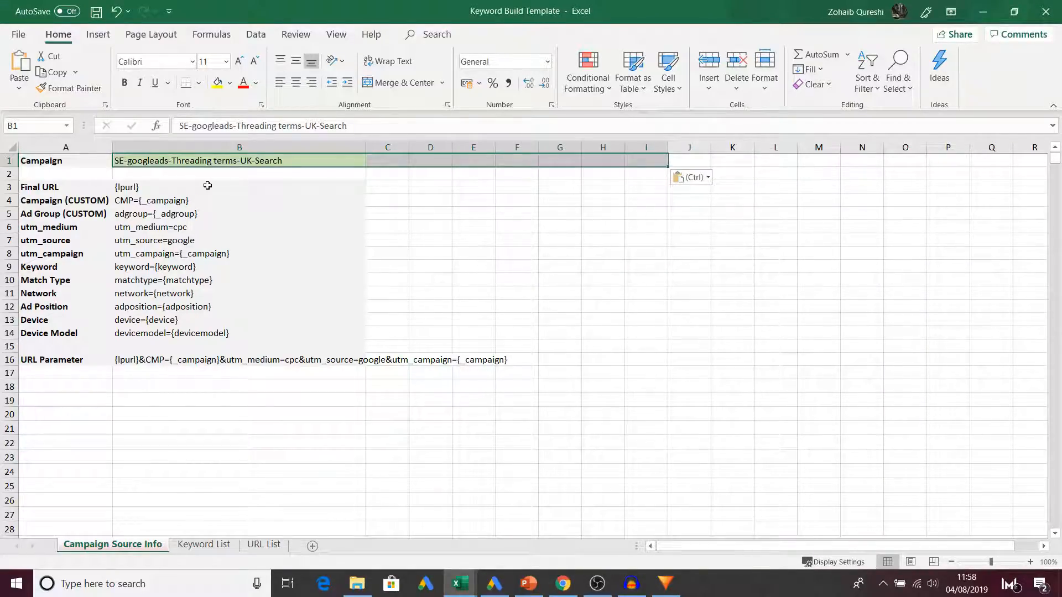
{"action": "left_click", "coordinate": [256, 173]}
{"action": "left_click", "coordinate": [259, 160]}
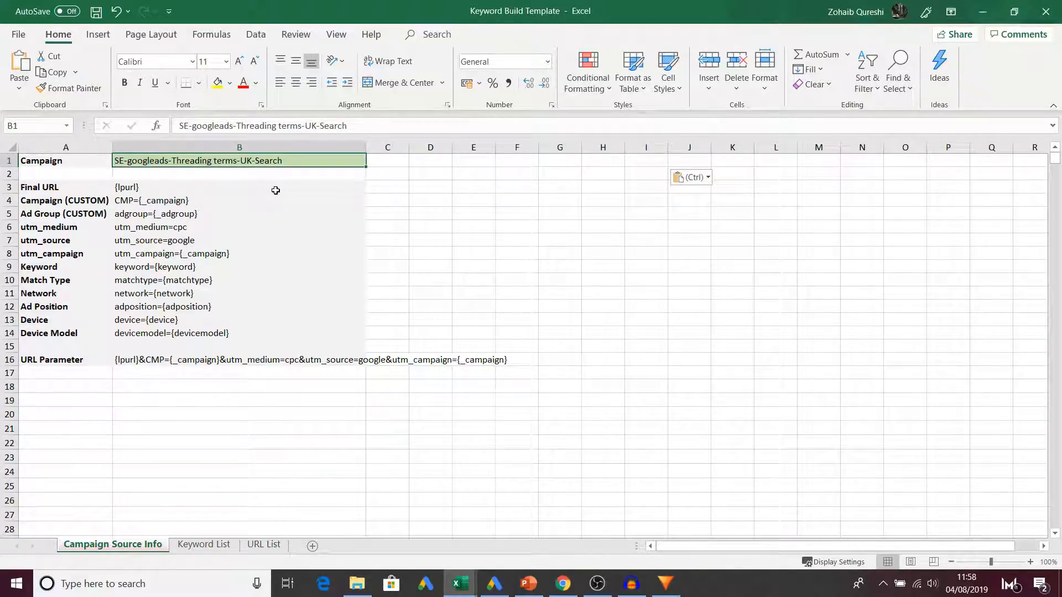
Step: Copy the threading keywords from A2:A11 of the other workbook's Paid Keywords sheet into the Keyword List's Keyword column, starting at E2
{"action": "left_click", "coordinate": [195, 546]}
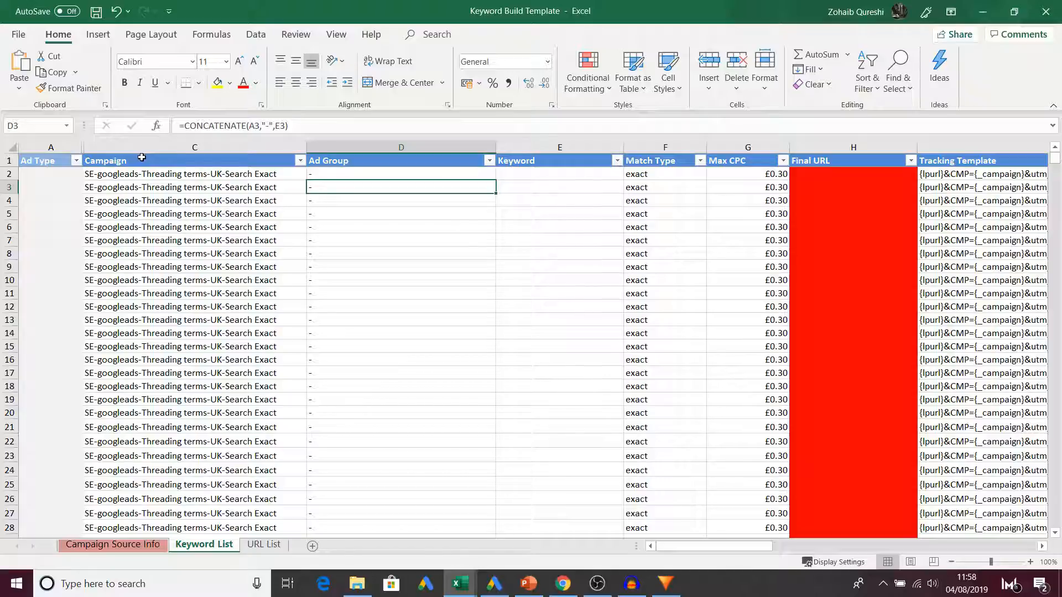
{"action": "scroll", "coordinate": [199, 215], "scroll_direction": "down", "scroll_amount": 5}
{"action": "scroll", "coordinate": [210, 227], "scroll_direction": "up", "scroll_amount": 5}
{"action": "left_click", "coordinate": [524, 173]}
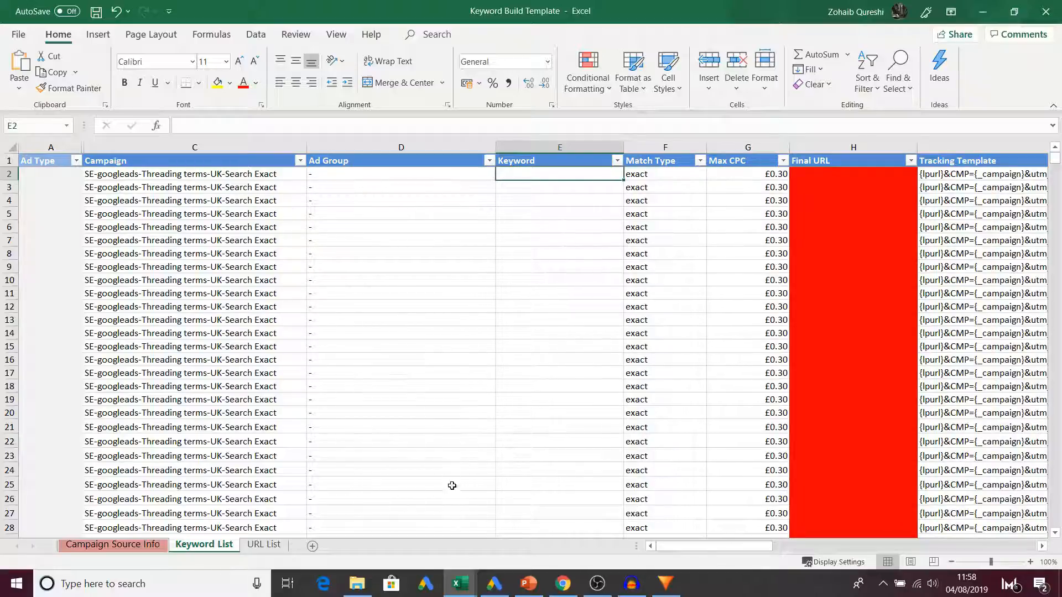
{"action": "left_click", "coordinate": [456, 584]}
{"action": "left_click", "coordinate": [380, 501]}
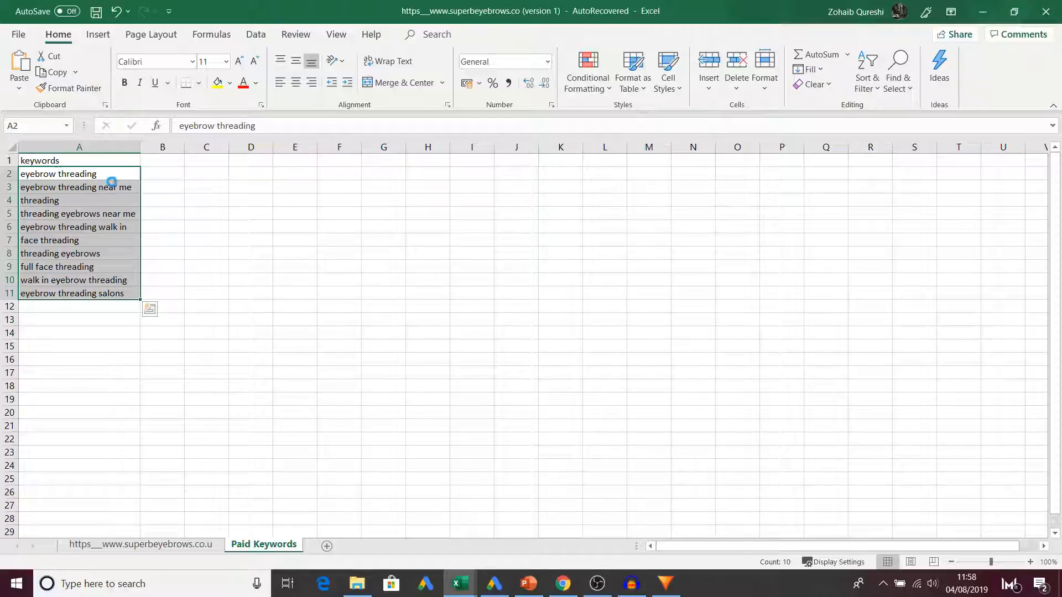
{"action": "key", "text": "ctrl+c"}
{"action": "key", "text": "alt+Tab"}
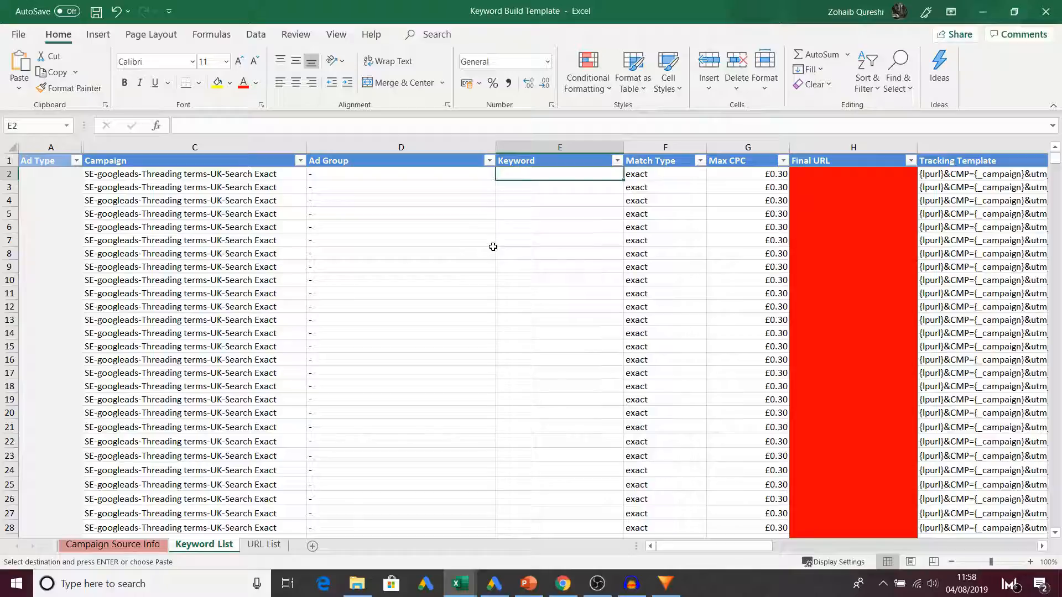
{"action": "key", "text": "ctrl+alt+v"}
{"action": "key", "text": "Return"}
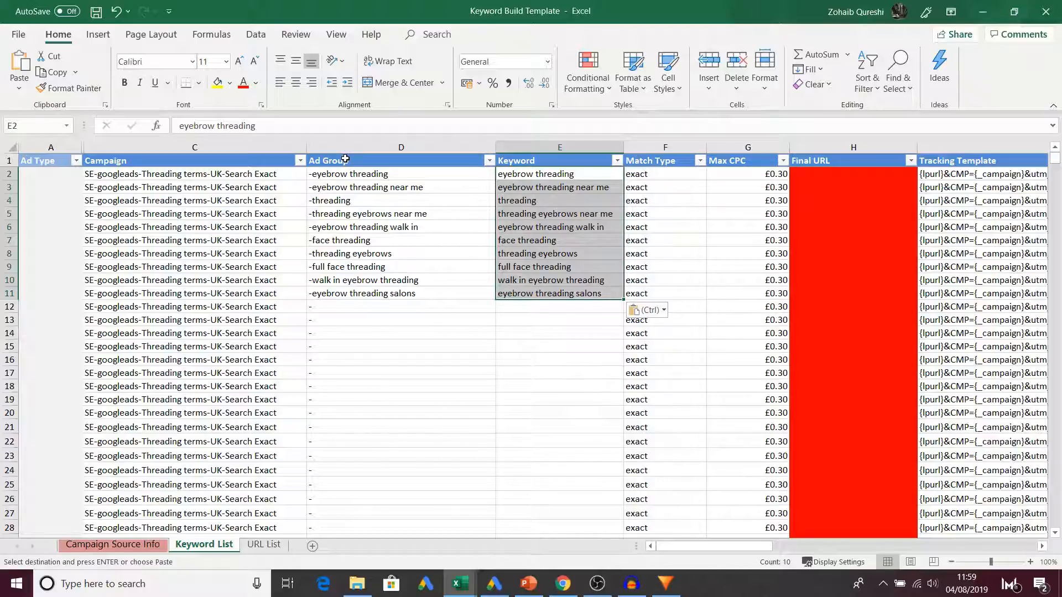
{"action": "left_click", "coordinate": [360, 175]}
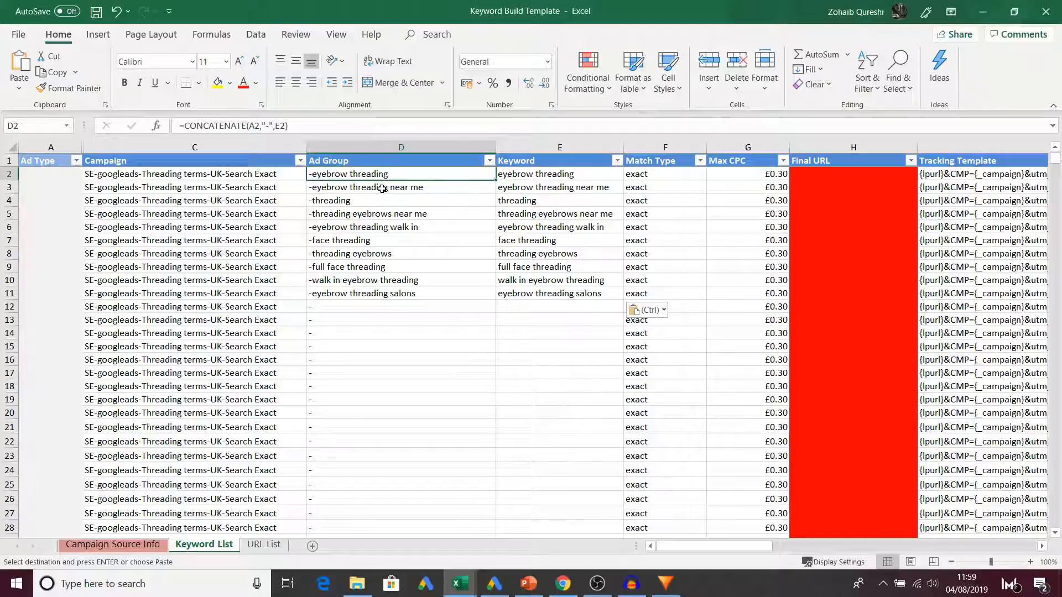
{"action": "left_click", "coordinate": [53, 177]}
{"action": "key", "text": "Escape"}
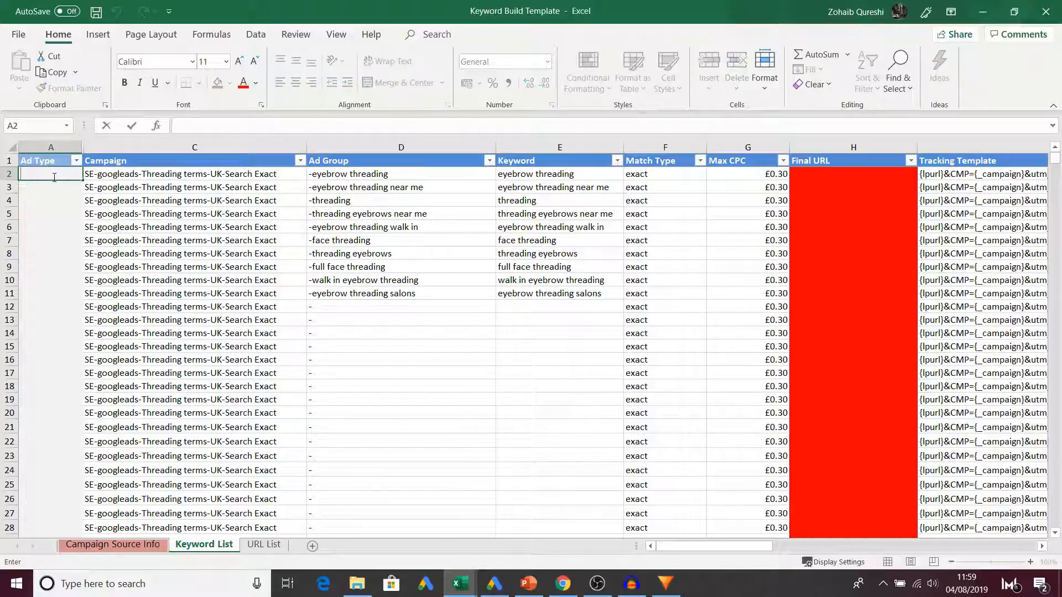
{"action": "key", "text": "Down"}
{"action": "key", "text": "Down"}
{"action": "key", "text": "Down"}
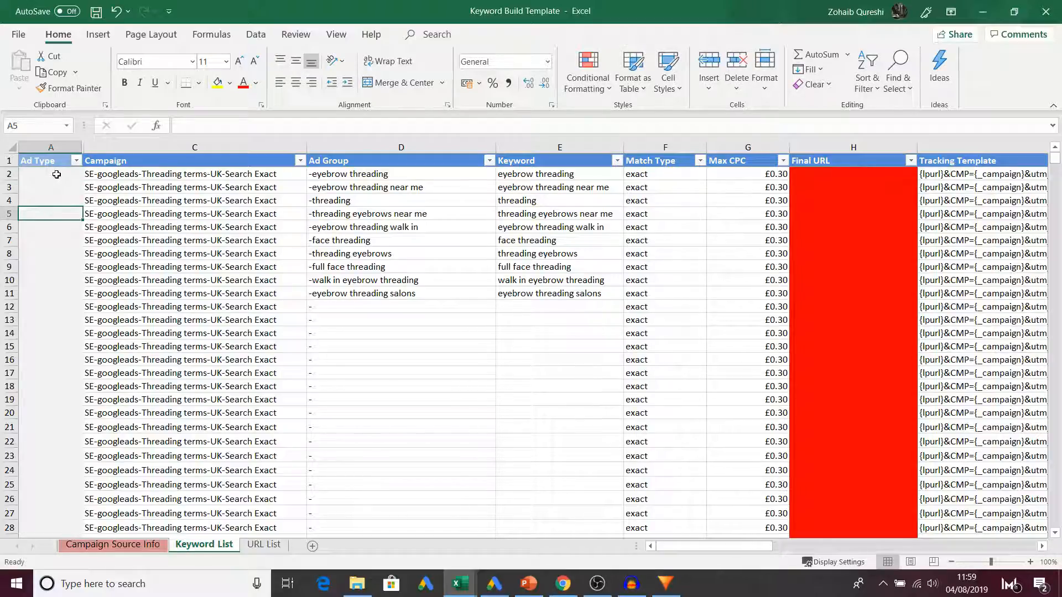
Step: Enter TT as the Ad Type in A2 and fill it down to A11 for all the keywords
{"action": "left_click", "coordinate": [56, 174]}
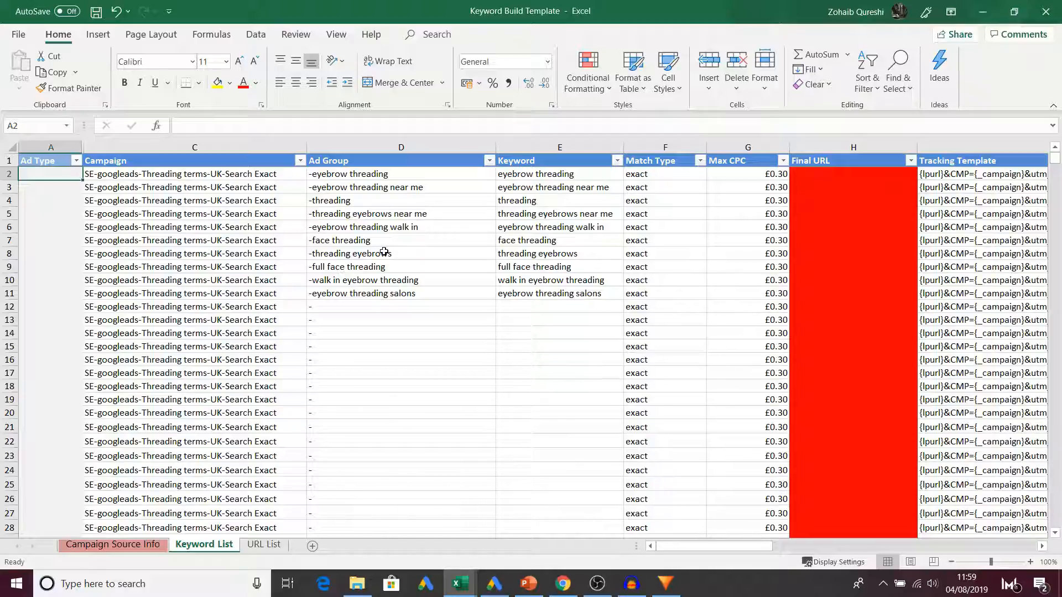
{"action": "type", "text": "TT"}
{"action": "key", "text": "Return"}
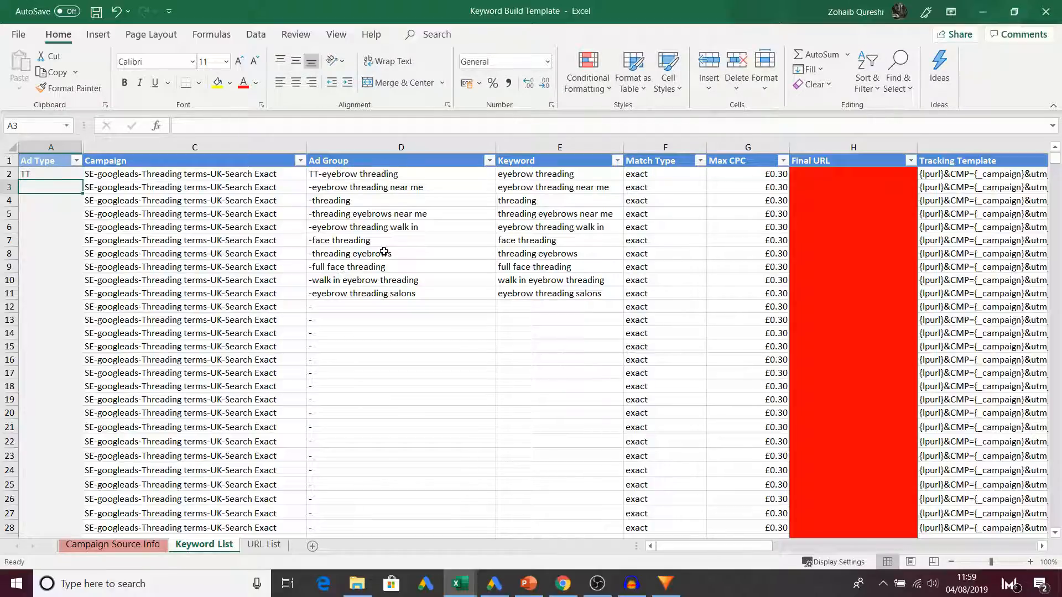
{"action": "left_click", "coordinate": [30, 173]}
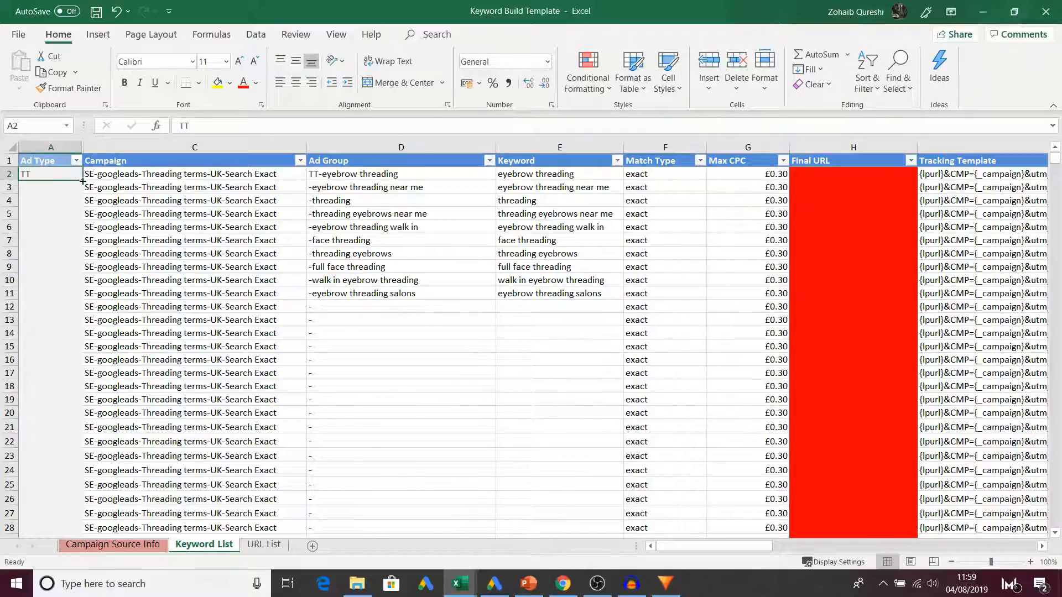
{"action": "left_click_drag", "start_coordinate": [83, 181], "coordinate": [71, 303]}
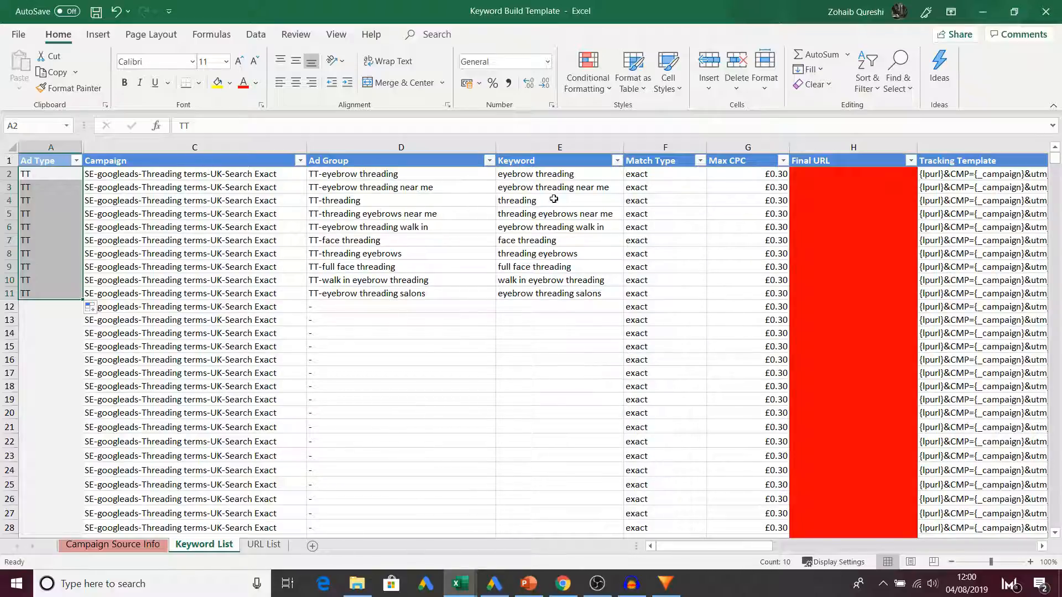
Step: Check the Match Type and Max CPC entries of the first keyword row
{"action": "left_click", "coordinate": [673, 174]}
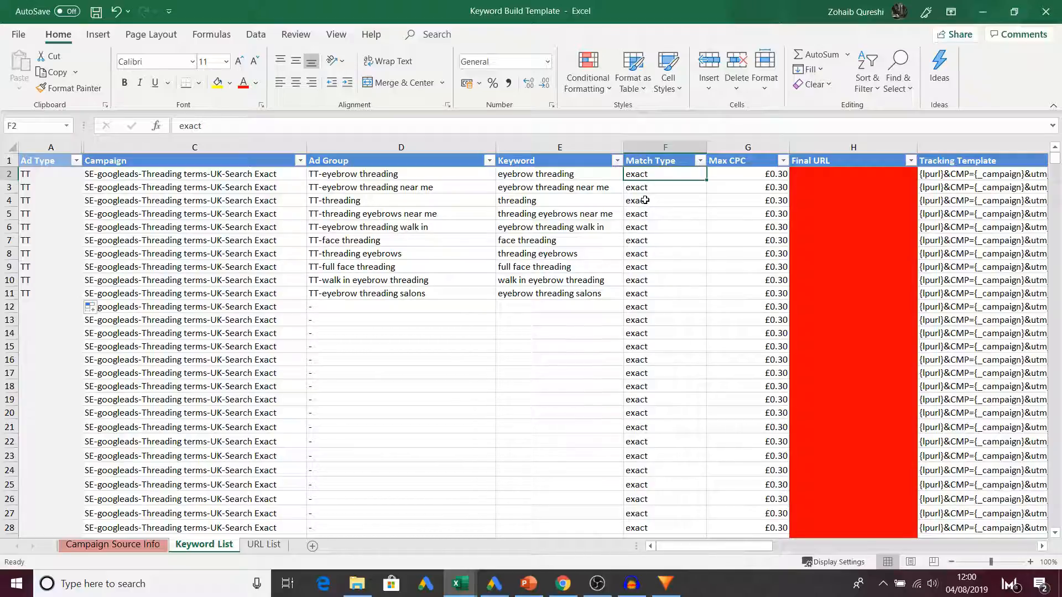
{"action": "left_click", "coordinate": [753, 176]}
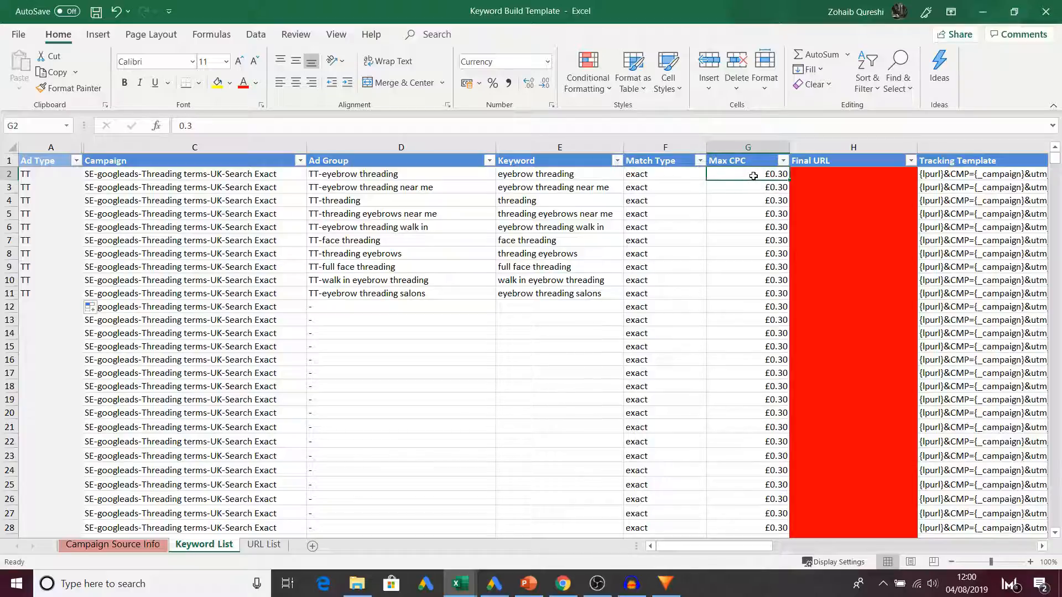
Step: Copy the Final URL from the Campaign Name Generator in Chrome and paste it as Unicode text into Excel cell H2
{"action": "left_click", "coordinate": [826, 175]}
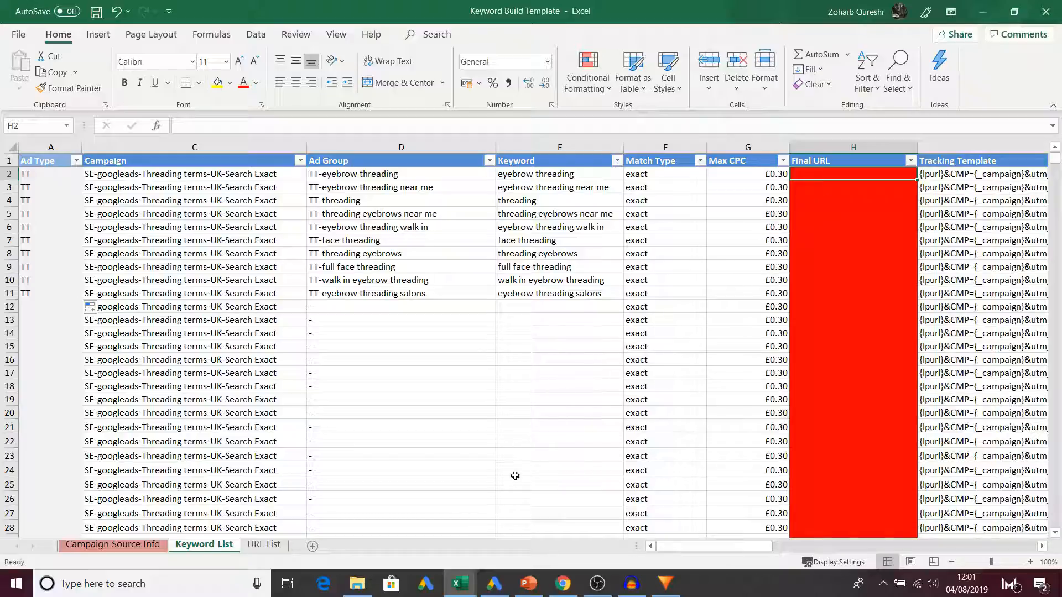
{"action": "left_click", "coordinate": [560, 585]}
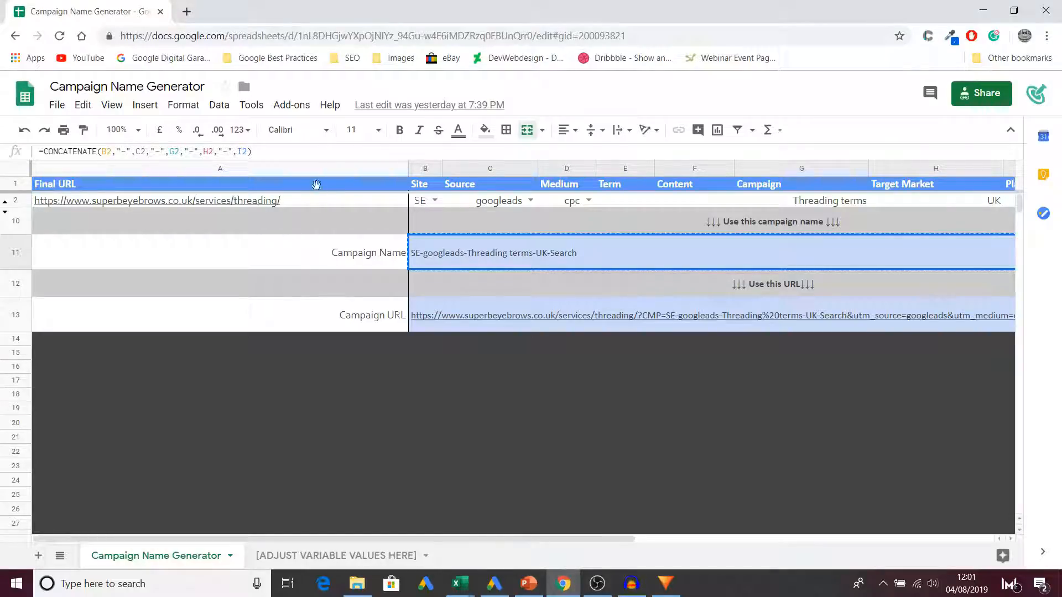
{"action": "left_click", "coordinate": [312, 202]}
{"action": "key", "text": "ctrl+c"}
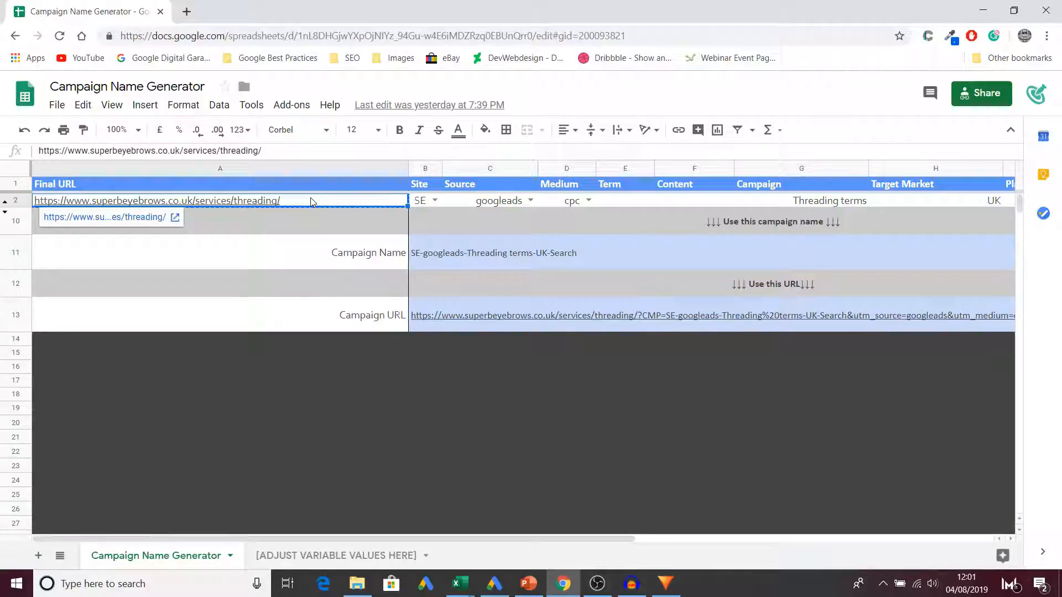
{"action": "key", "text": "alt+Tab"}
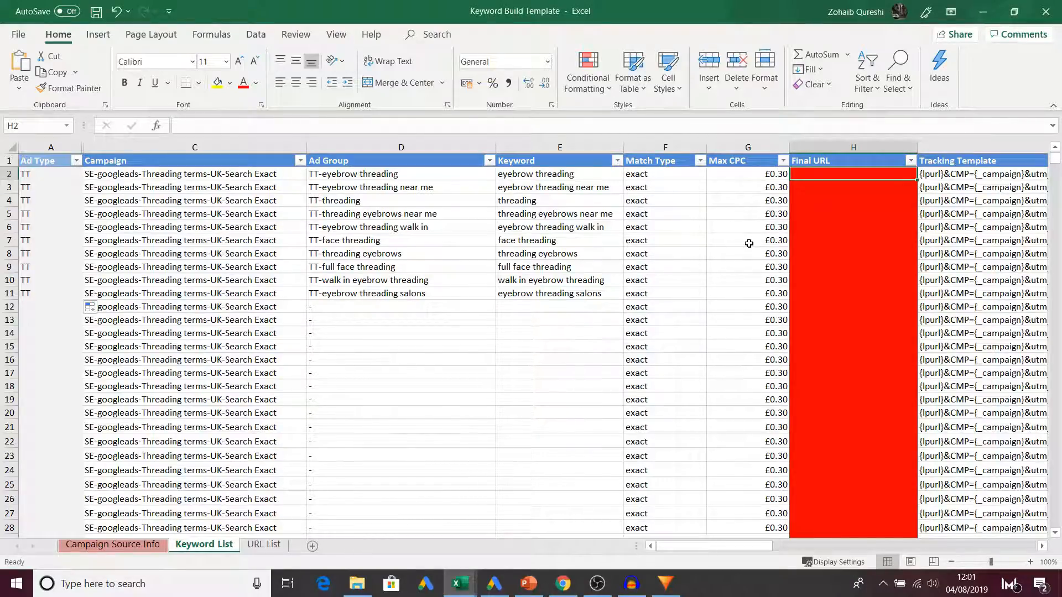
{"action": "key", "text": "ctrl+alt+v"}
{"action": "key", "text": "Down"}
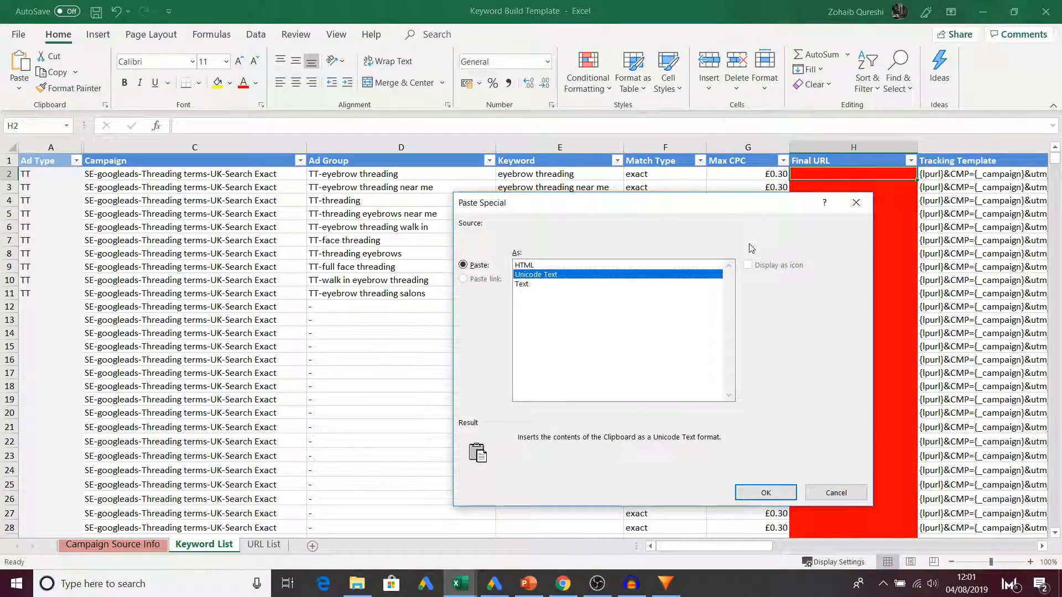
{"action": "key", "text": "Return"}
Step: Copy the Final URL in H2 down through H11 so that every keyword row has it
{"action": "key", "text": "ctrl+c"}
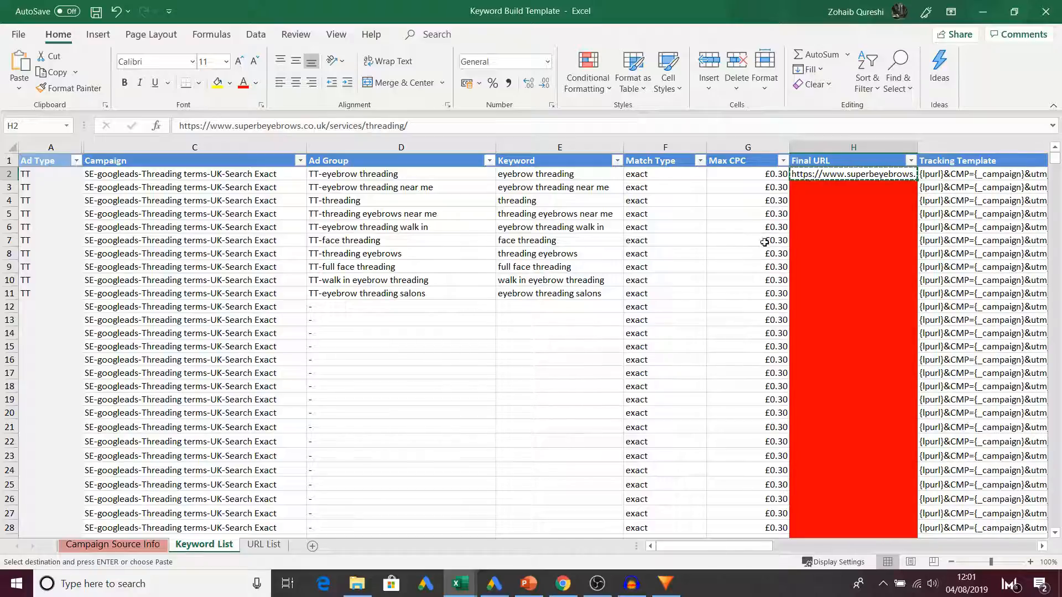
{"action": "key", "text": "shift+Down"}
{"action": "key", "text": "shift+Down"}
{"action": "key", "text": "shift+Down"}
{"action": "key", "text": "shift+Down"}
{"action": "key", "text": "shift+Down"}
{"action": "key", "text": "shift+Down"}
{"action": "key", "text": "shift+Down"}
{"action": "key", "text": "shift+Down"}
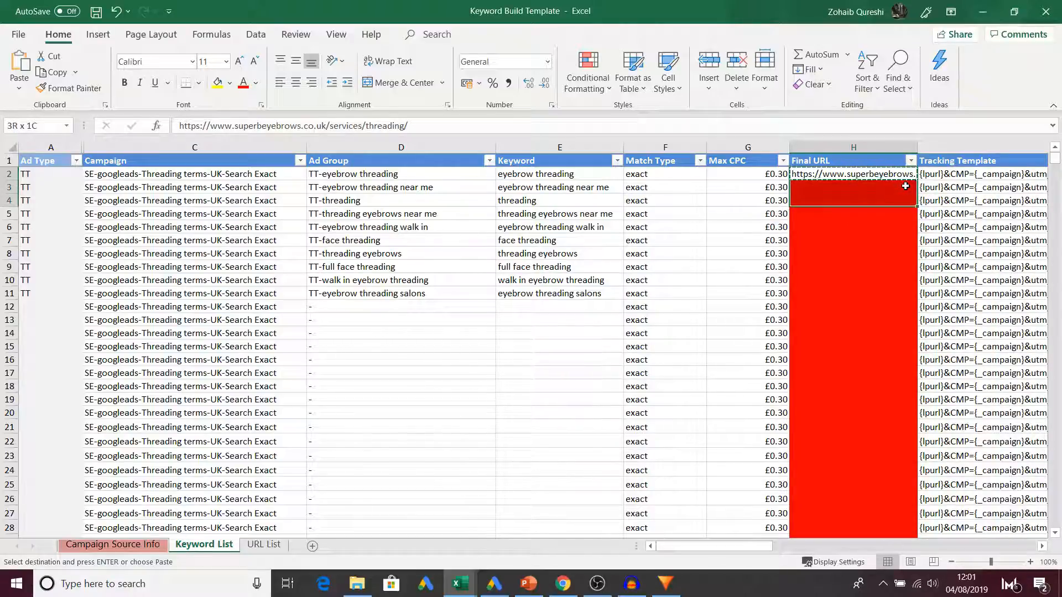
{"action": "key", "text": "shift+Down"}
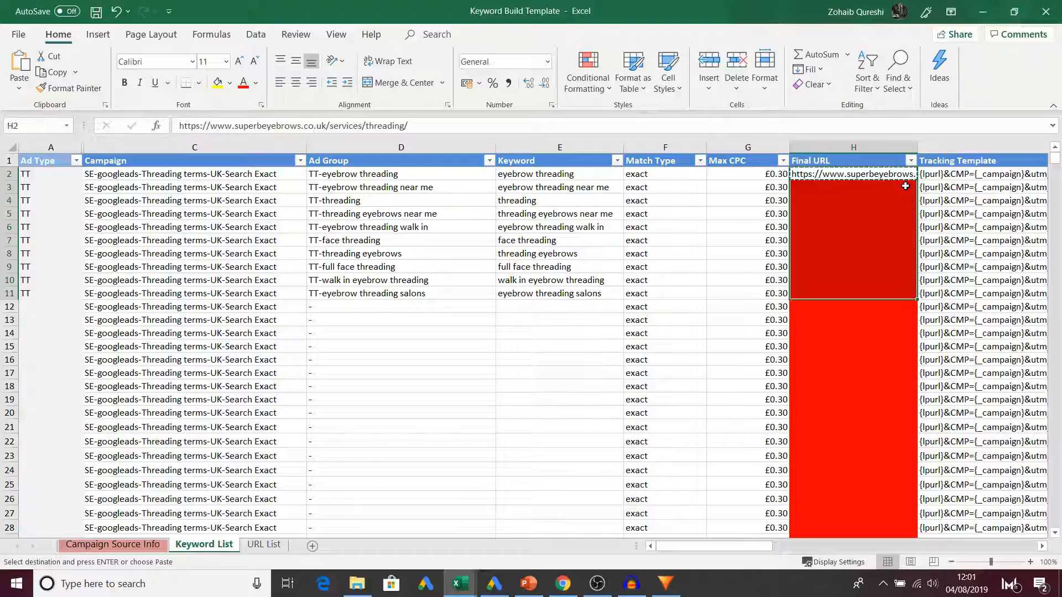
{"action": "key", "text": "Return"}
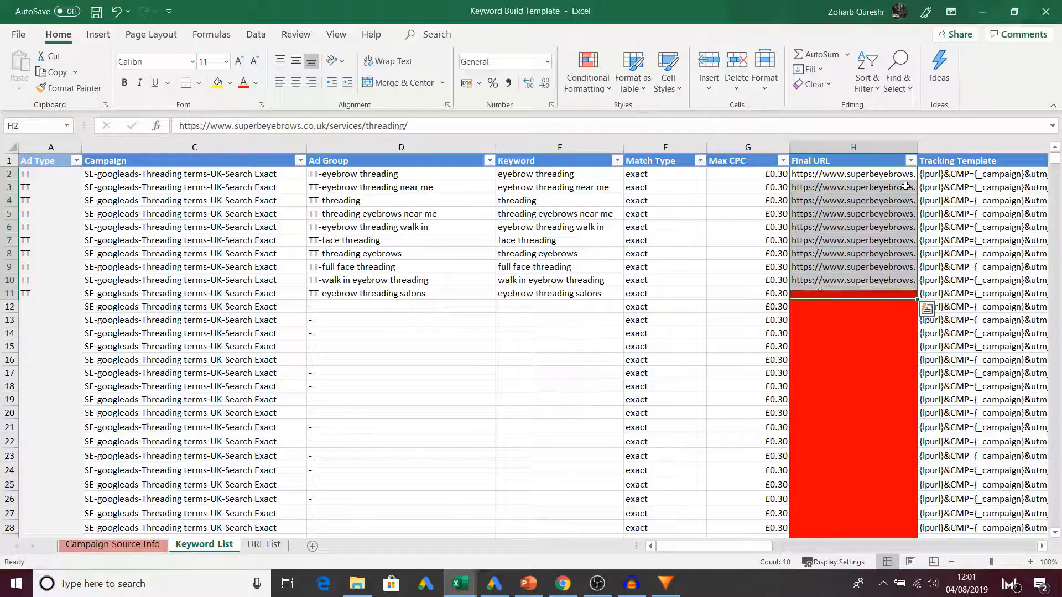
Step: Copy the header and ten keyword rows from the Campaign column through the Label column (C1:K11)
{"action": "left_click", "coordinate": [639, 250]}
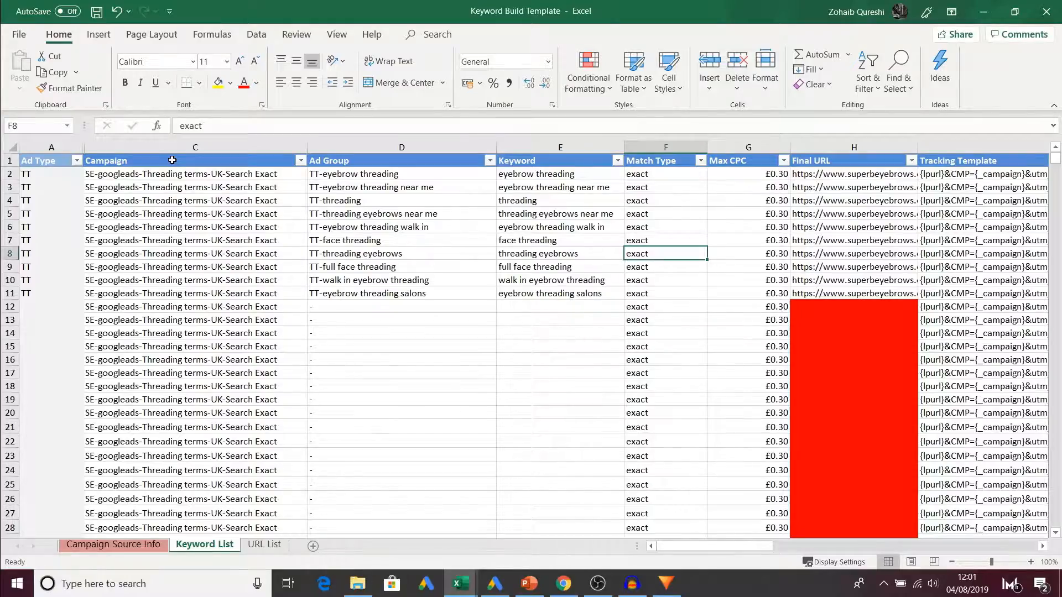
{"action": "left_click_drag", "start_coordinate": [166, 161], "coordinate": [182, 293]}
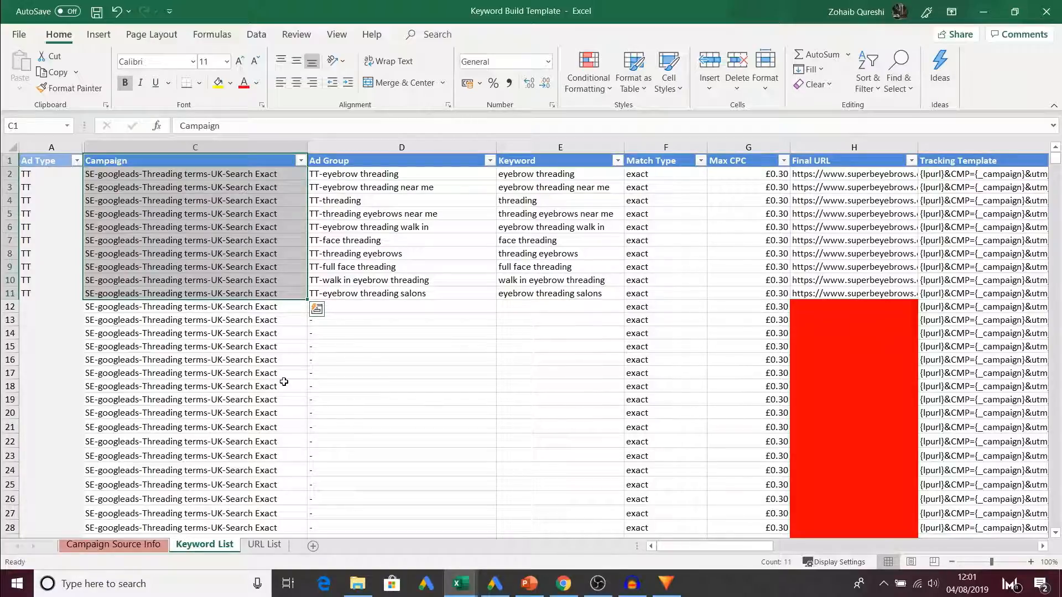
{"action": "key", "text": "ctrl+shift+Right"}
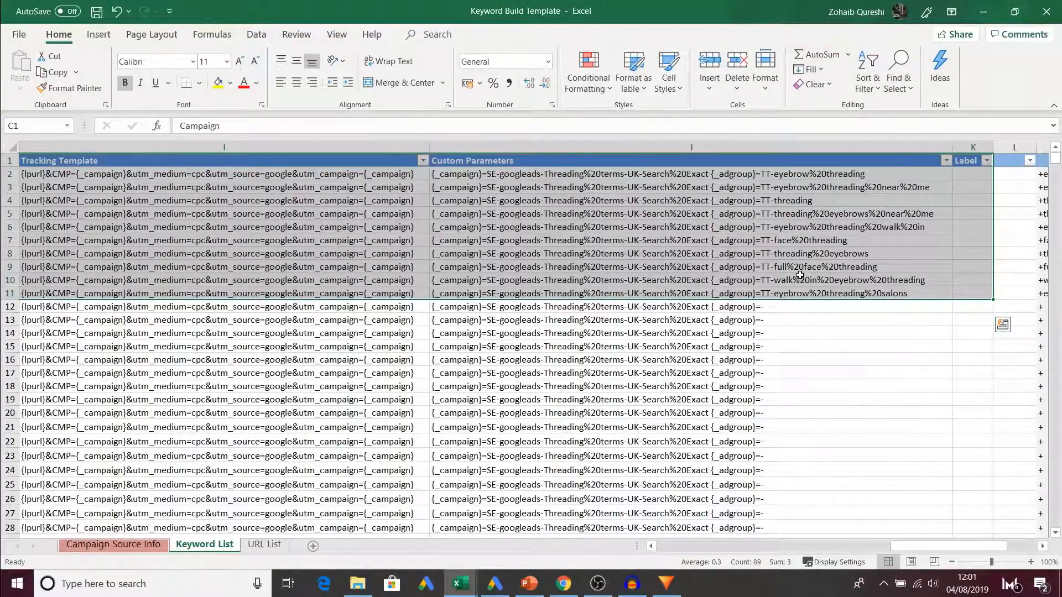
{"action": "key", "text": "ctrl+c"}
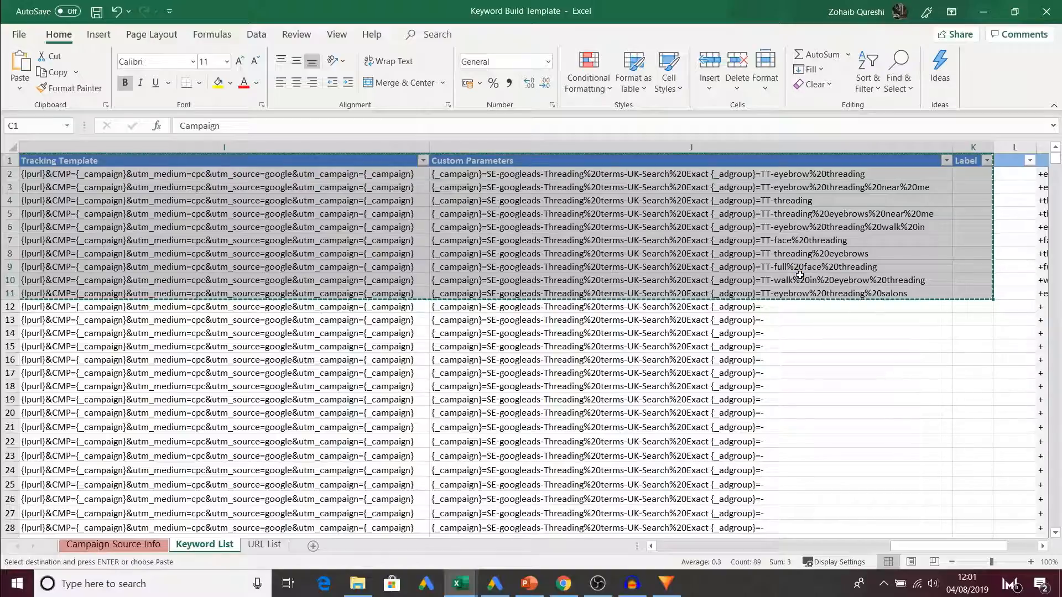
Step: Switch to Google Ads Editor and paste the copied rows into a multiple-changes import for the account's keywords
{"action": "left_click", "coordinate": [495, 585]}
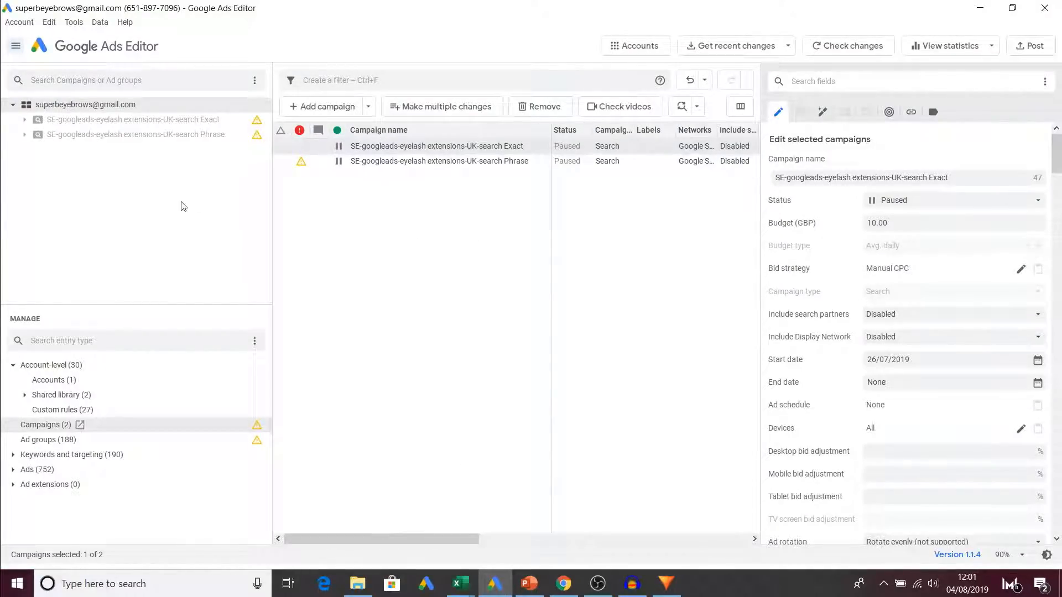
{"action": "left_click", "coordinate": [84, 109]}
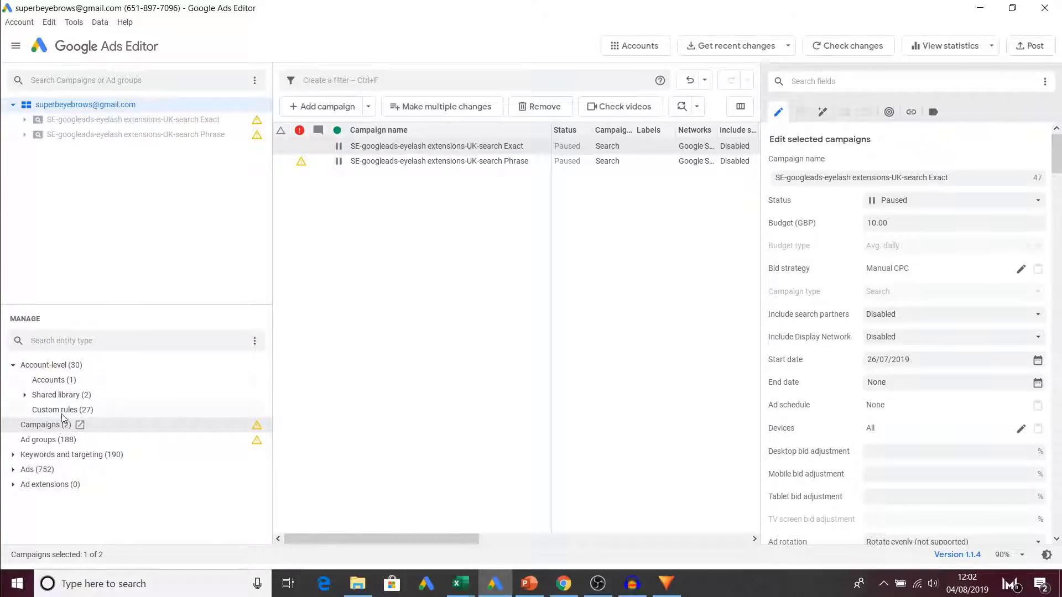
{"action": "left_click", "coordinate": [13, 456]}
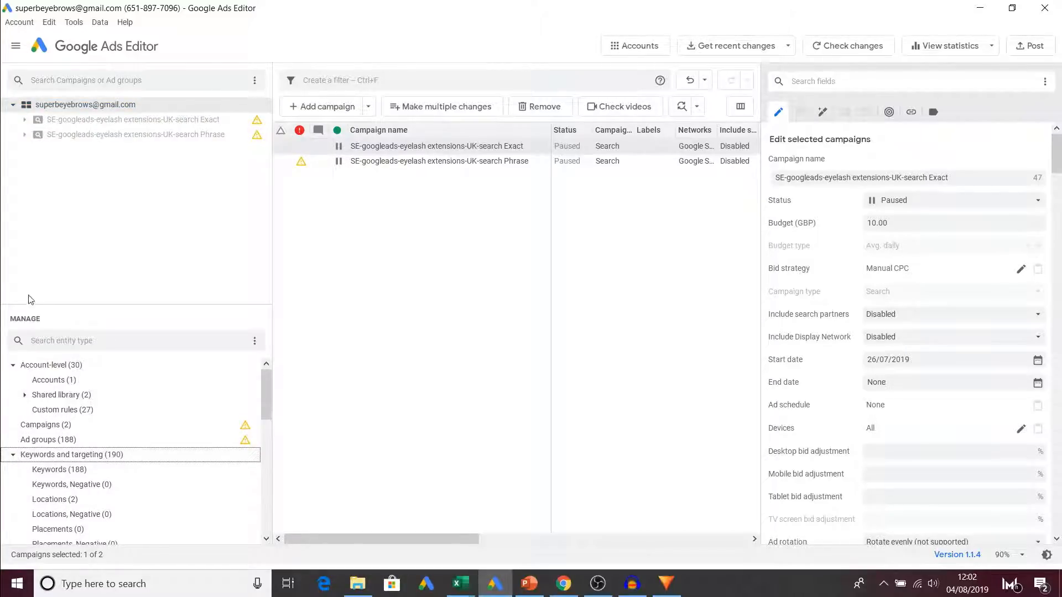
{"action": "left_click", "coordinate": [55, 471]}
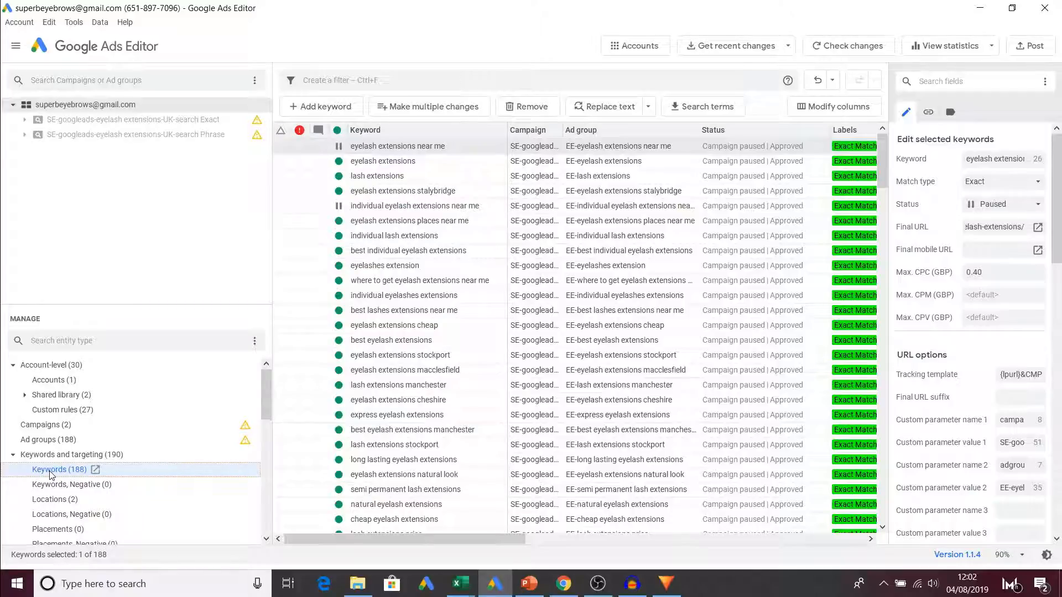
{"action": "left_click", "coordinate": [440, 107]}
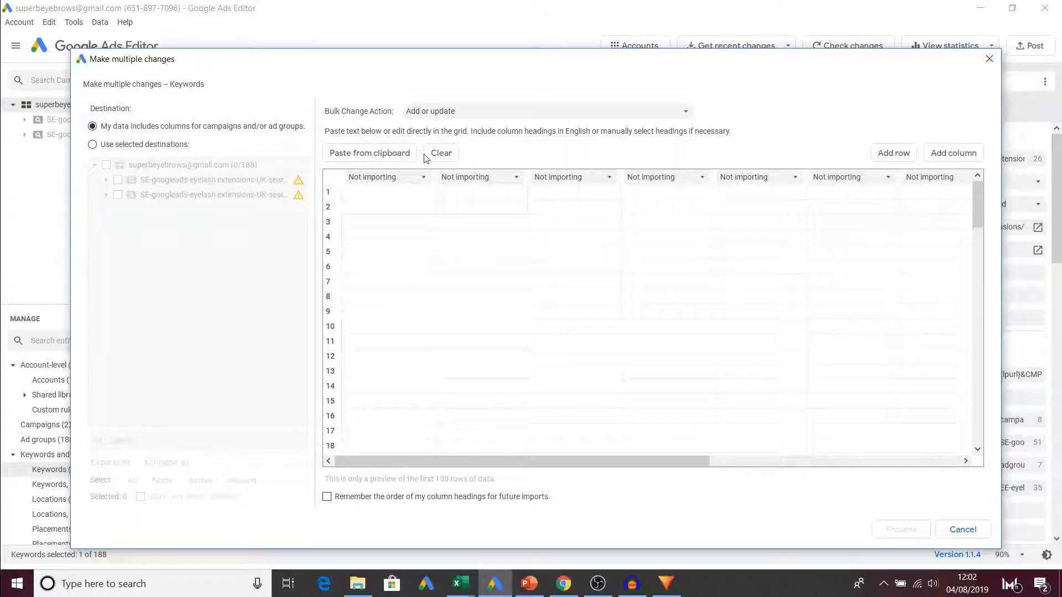
{"action": "key", "text": "ctrl+v"}
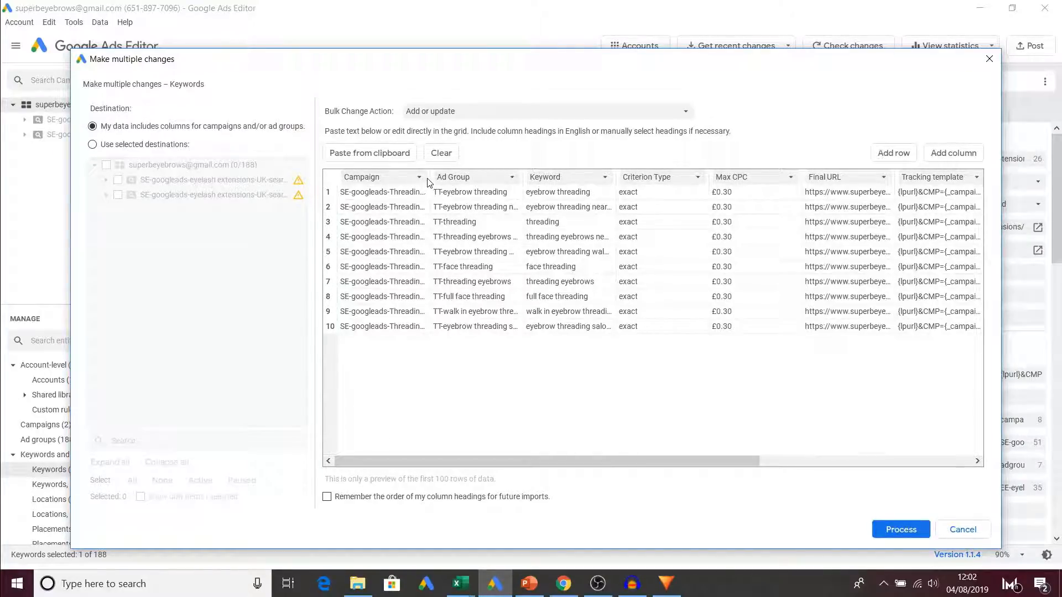
Step: Widen the Campaign column to check the pasted data, then process the import and finish to review the changes
{"action": "left_click_drag", "start_coordinate": [430, 176], "coordinate": [518, 178]}
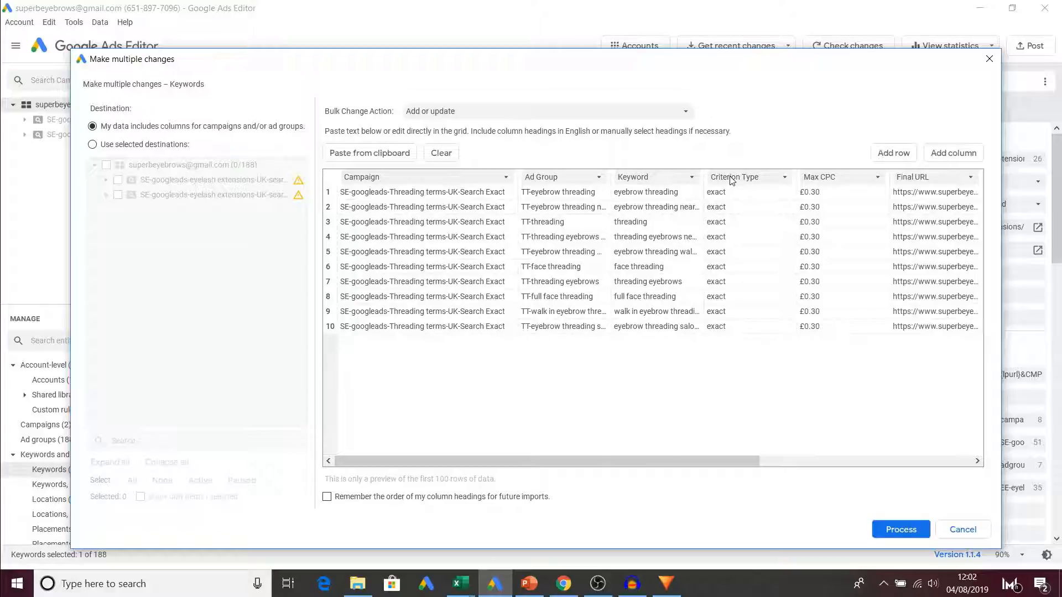
{"action": "left_click_drag", "start_coordinate": [598, 468], "coordinate": [723, 468]}
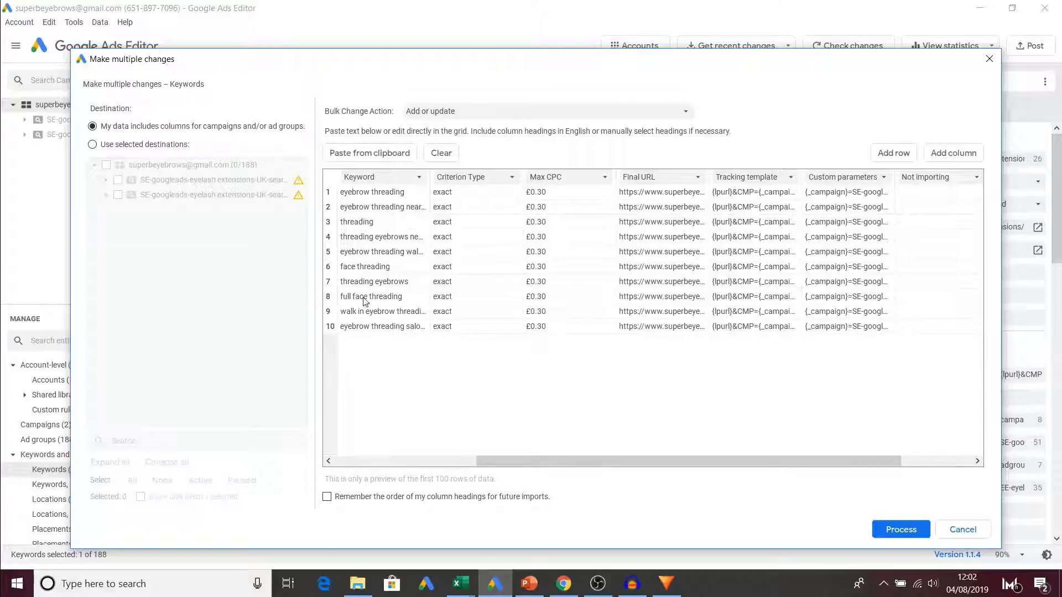
{"action": "left_click", "coordinate": [900, 529]}
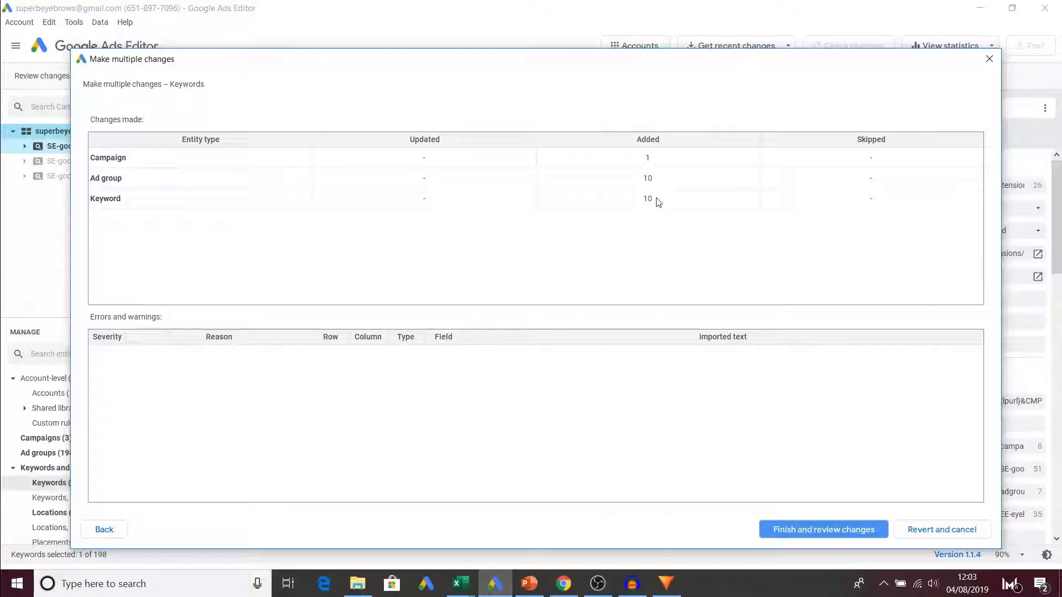
{"action": "left_click", "coordinate": [824, 530]}
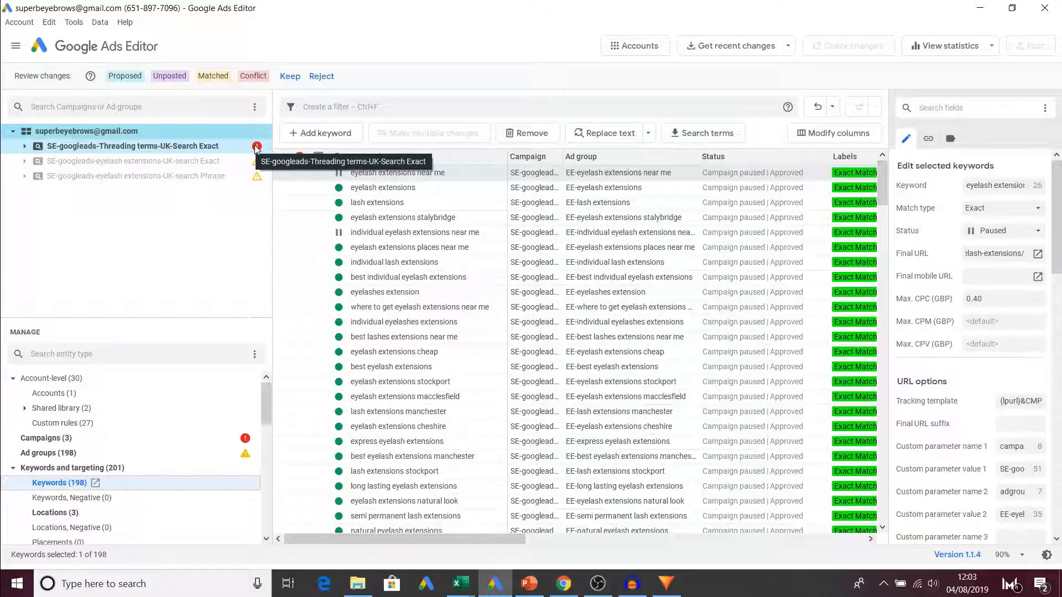
Step: Set the budget of the SE-googleads-Threading terms-UK-Search Exact campaign to 10.00 GBP
{"action": "left_click_drag", "start_coordinate": [887, 235], "coordinate": [808, 235]}
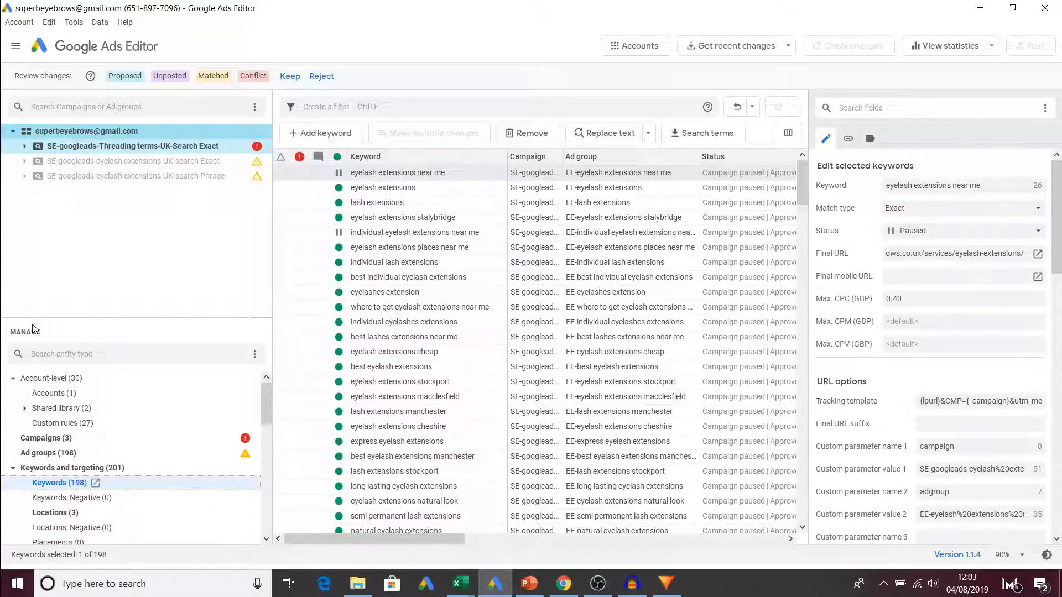
{"action": "left_click", "coordinate": [49, 439]}
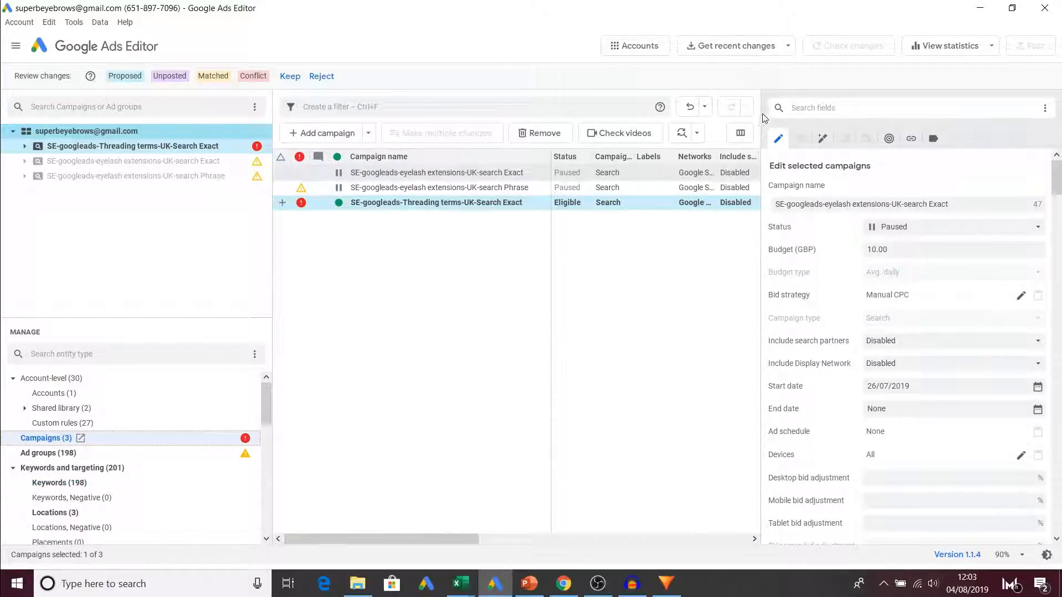
{"action": "left_click_drag", "start_coordinate": [760, 119], "coordinate": [672, 119]}
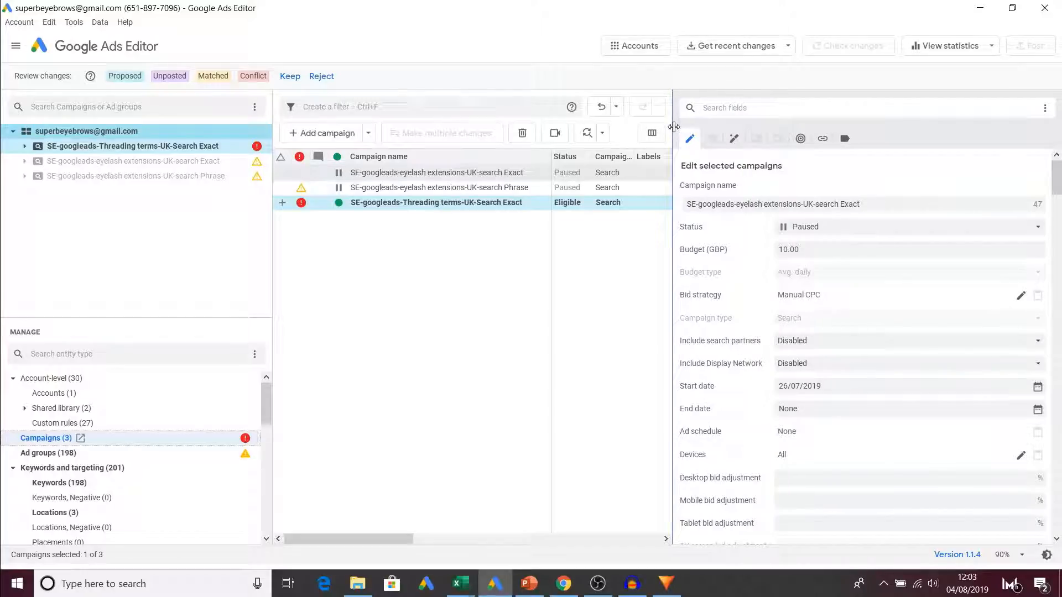
{"action": "left_click", "coordinate": [437, 203]}
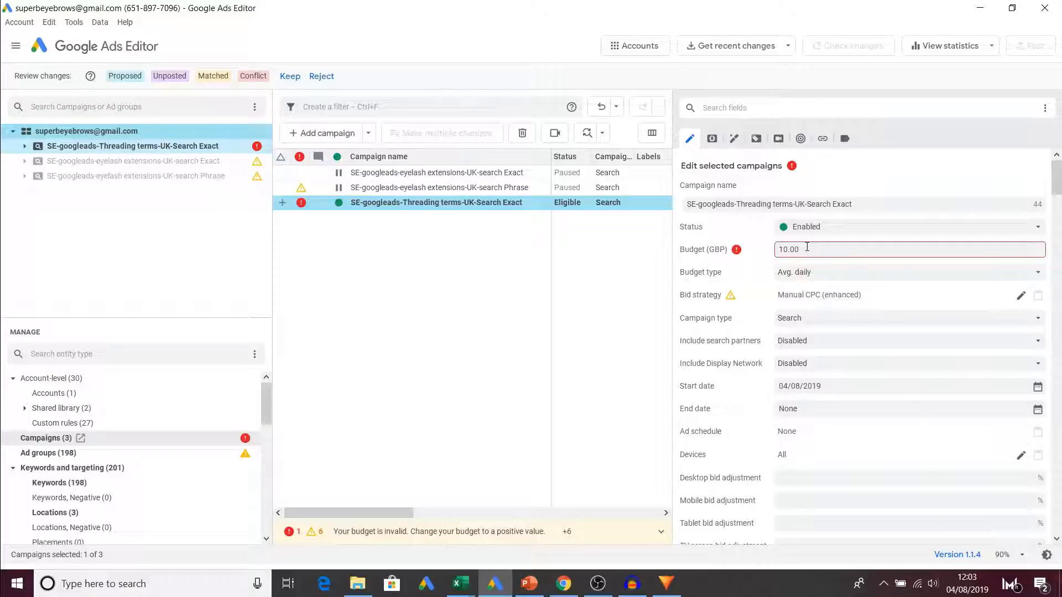
{"action": "key", "text": "Tab"}
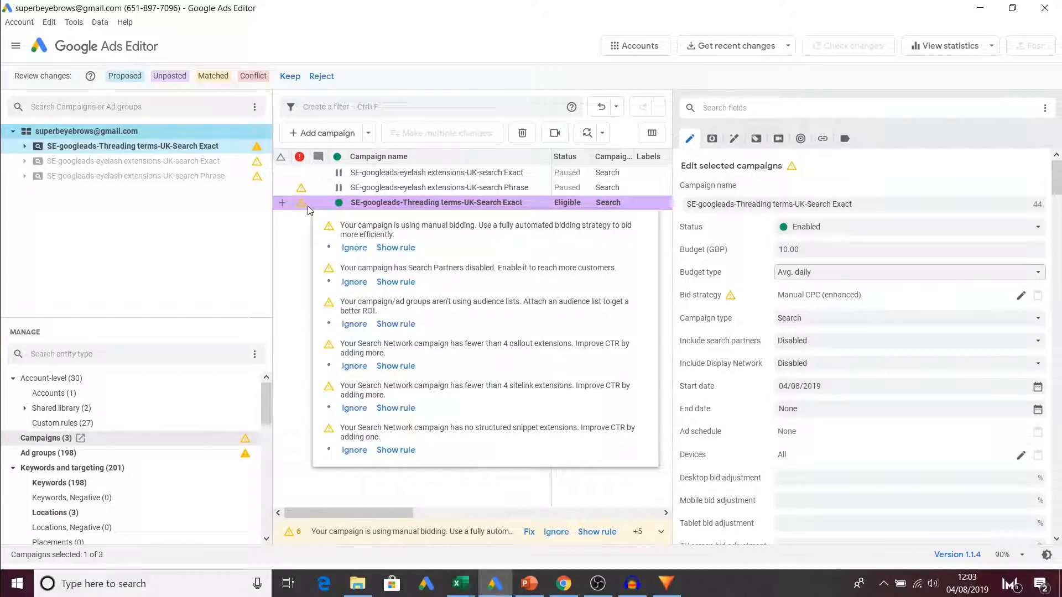
Step: Set the default max. CPC to 0.01 GBP for all ad groups in the Threading terms campaign
{"action": "left_click_drag", "start_coordinate": [673, 130], "coordinate": [846, 137]}
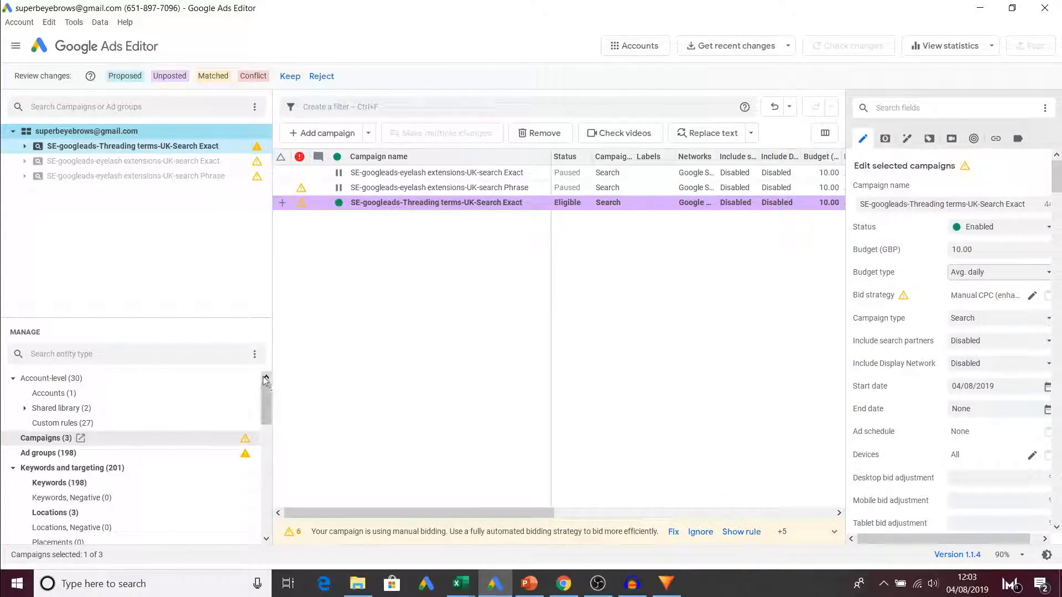
{"action": "left_click", "coordinate": [49, 453]}
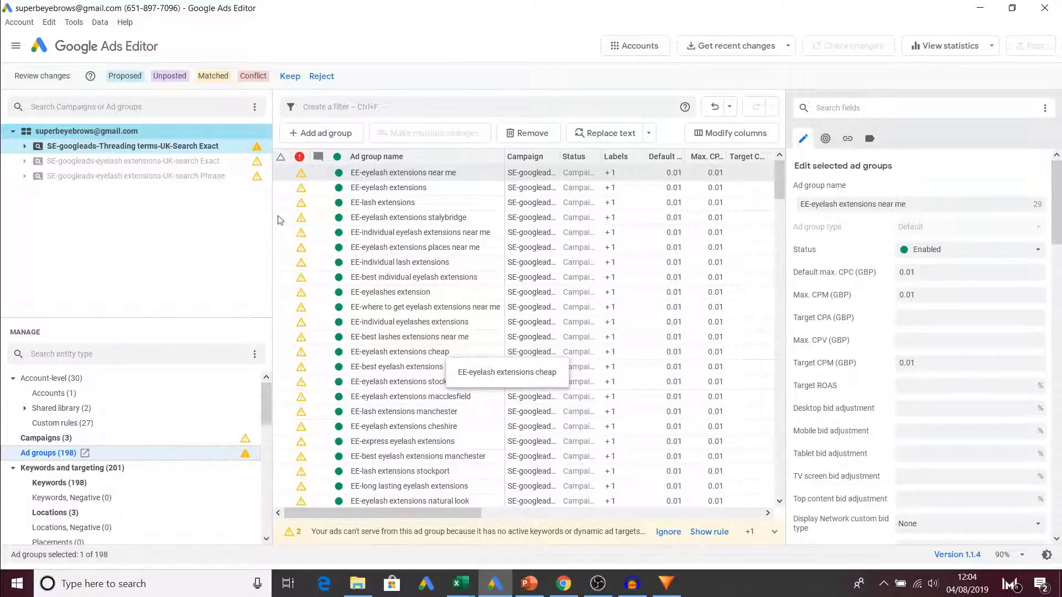
{"action": "left_click", "coordinate": [209, 150]}
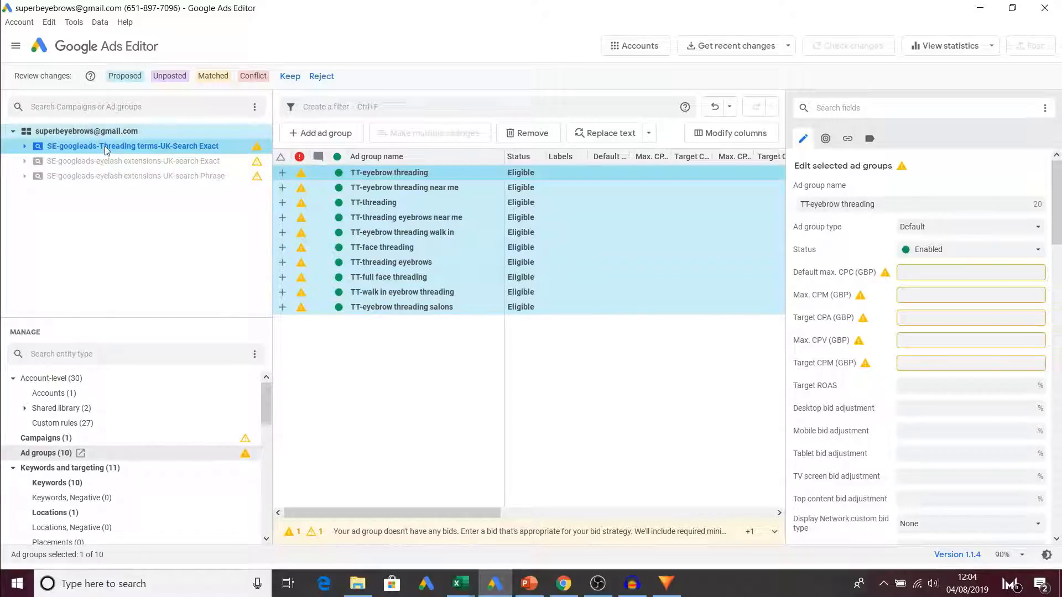
{"action": "left_click", "coordinate": [410, 307], "text": "shift"}
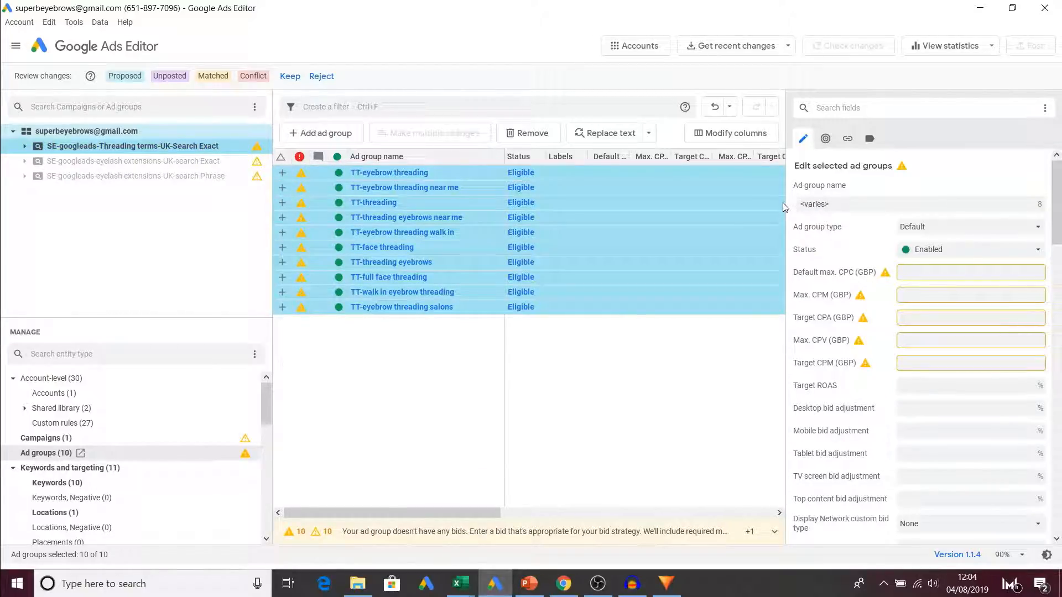
{"action": "left_click_drag", "start_coordinate": [786, 203], "coordinate": [742, 202]}
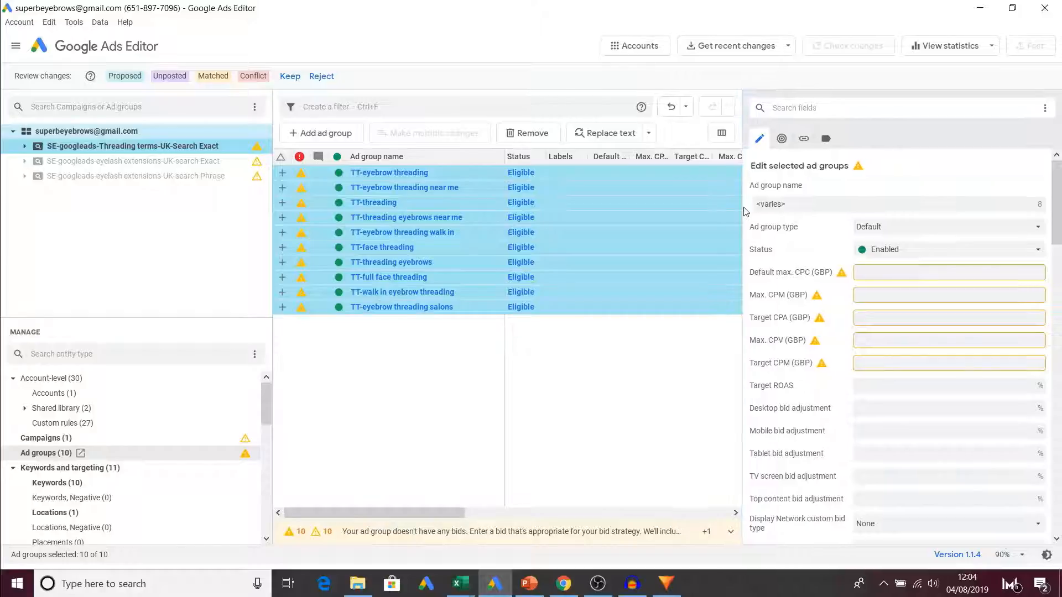
{"action": "left_click", "coordinate": [865, 273]}
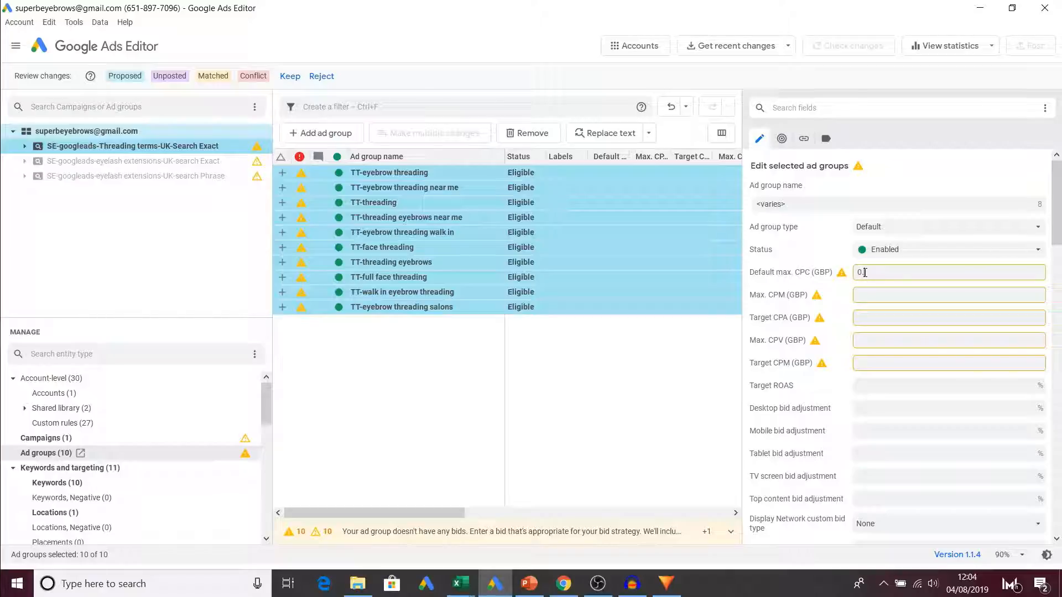
{"action": "type", "text": "0.01"}
{"action": "key", "text": "Tab"}
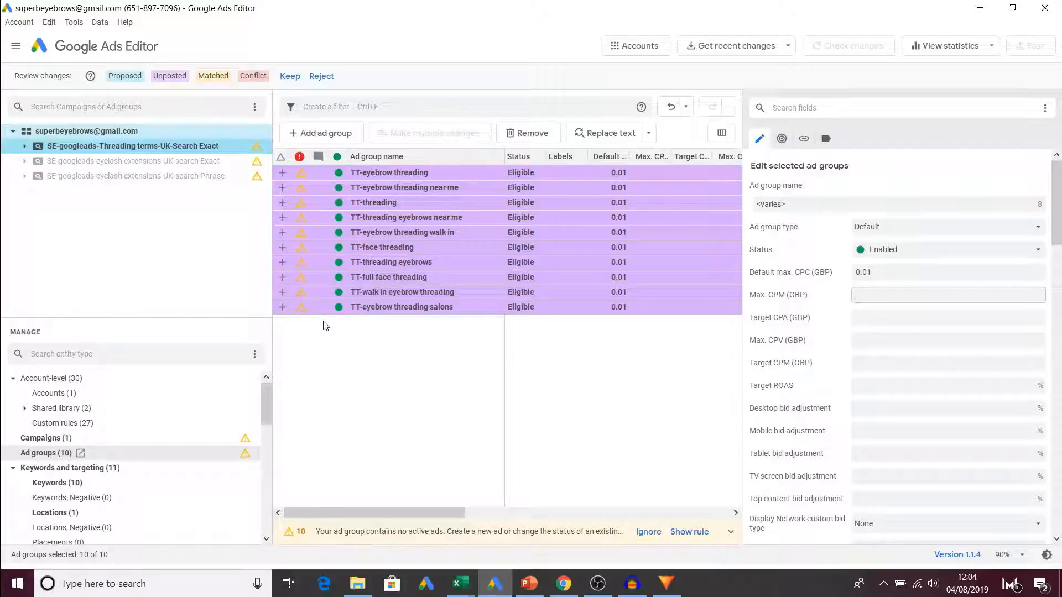
Step: Check the warnings on the threading ad groups and keep the proposed changes
{"action": "left_click", "coordinate": [304, 308]}
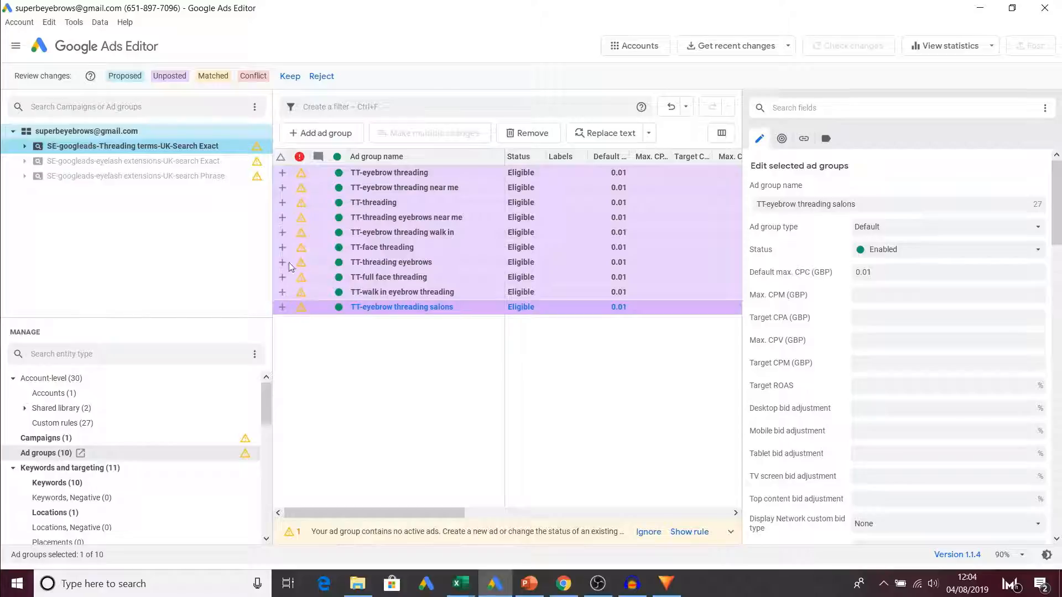
{"action": "mouse_move", "coordinate": [303, 187]}
{"action": "left_click", "coordinate": [290, 76]}
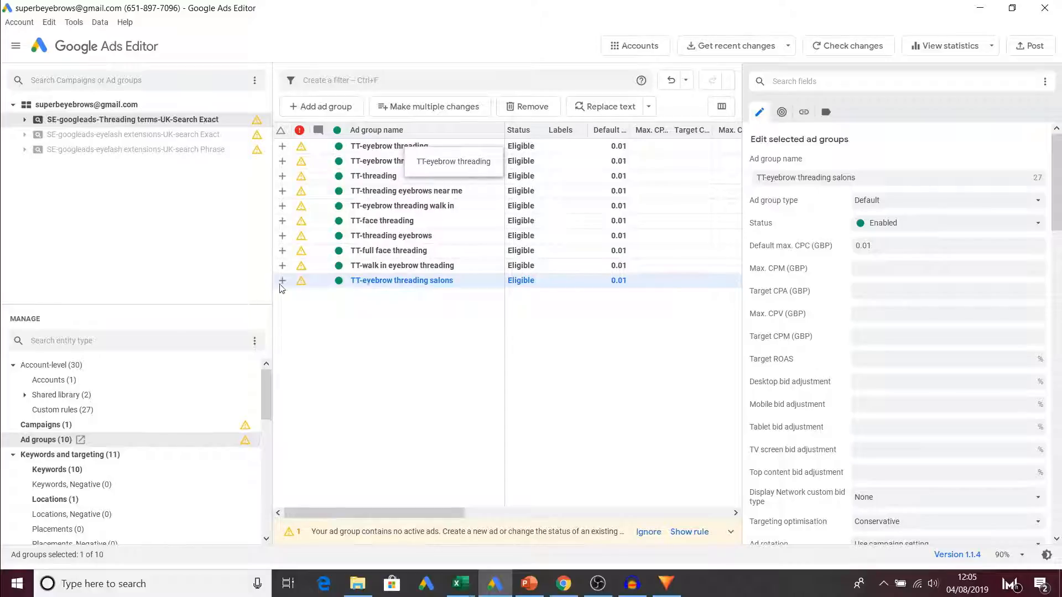
Step: Look up United Kingdom in the threading campaign's location targeting and choose the country entry as its location
{"action": "left_click", "coordinate": [60, 503]}
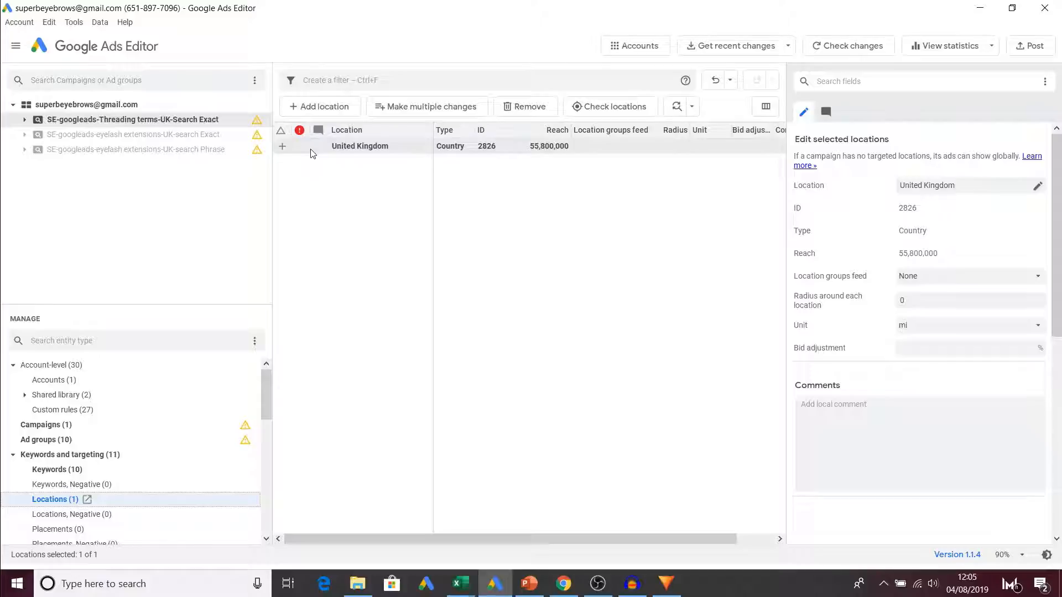
{"action": "left_click", "coordinate": [1038, 187]}
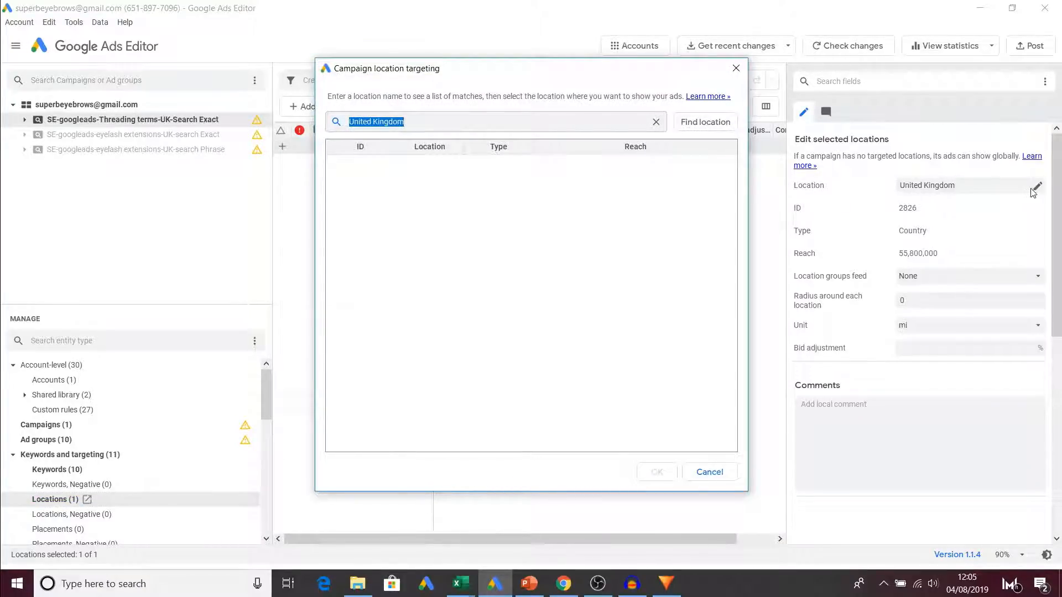
{"action": "left_click", "coordinate": [504, 127]}
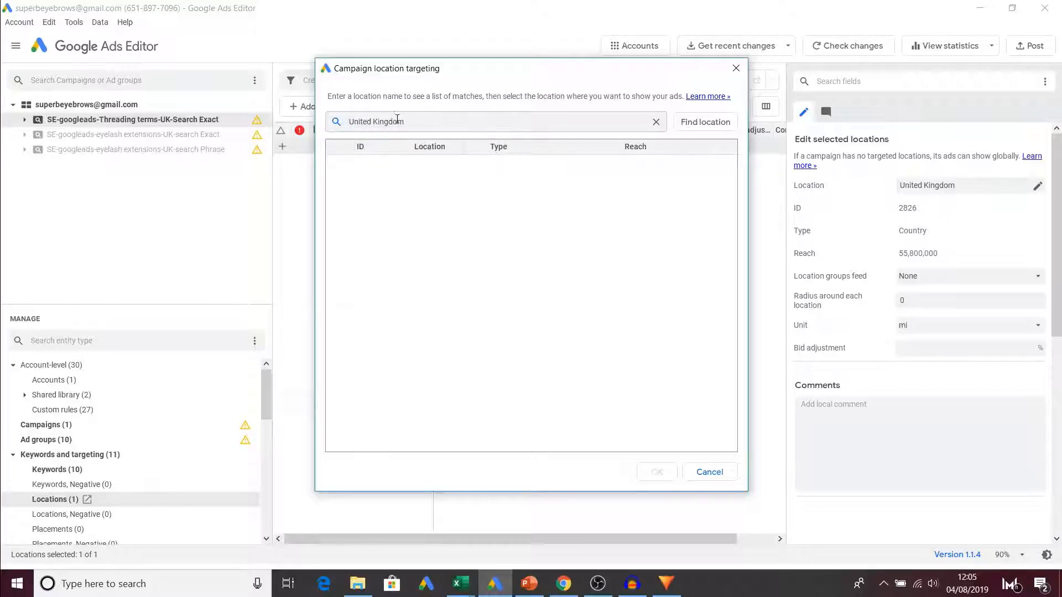
{"action": "left_click_drag", "start_coordinate": [444, 124], "coordinate": [347, 123]}
{"action": "left_click", "coordinate": [350, 122]}
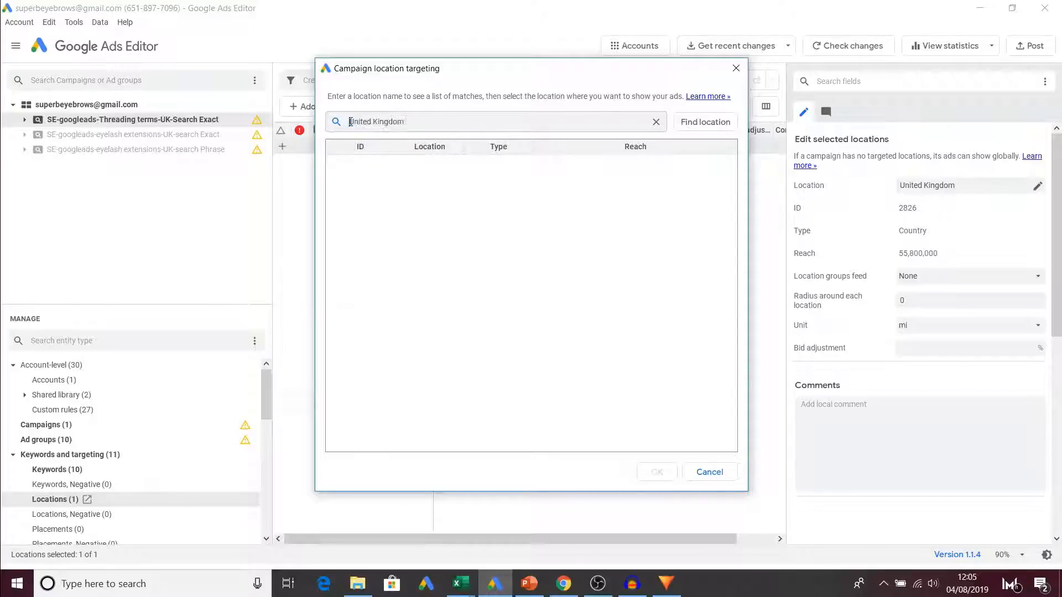
{"action": "left_click", "coordinate": [690, 124]}
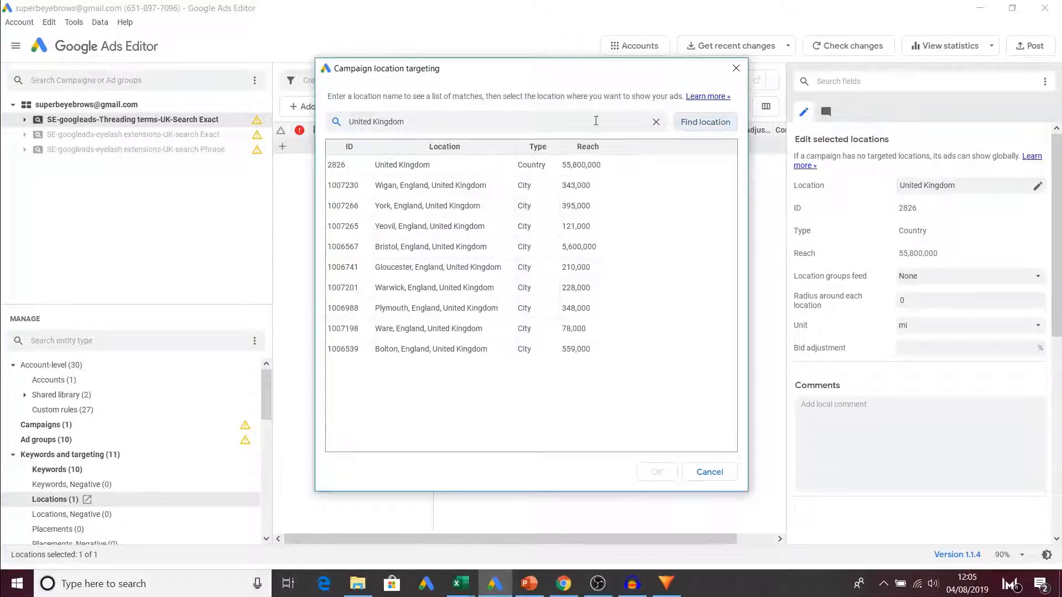
{"action": "left_click", "coordinate": [466, 169]}
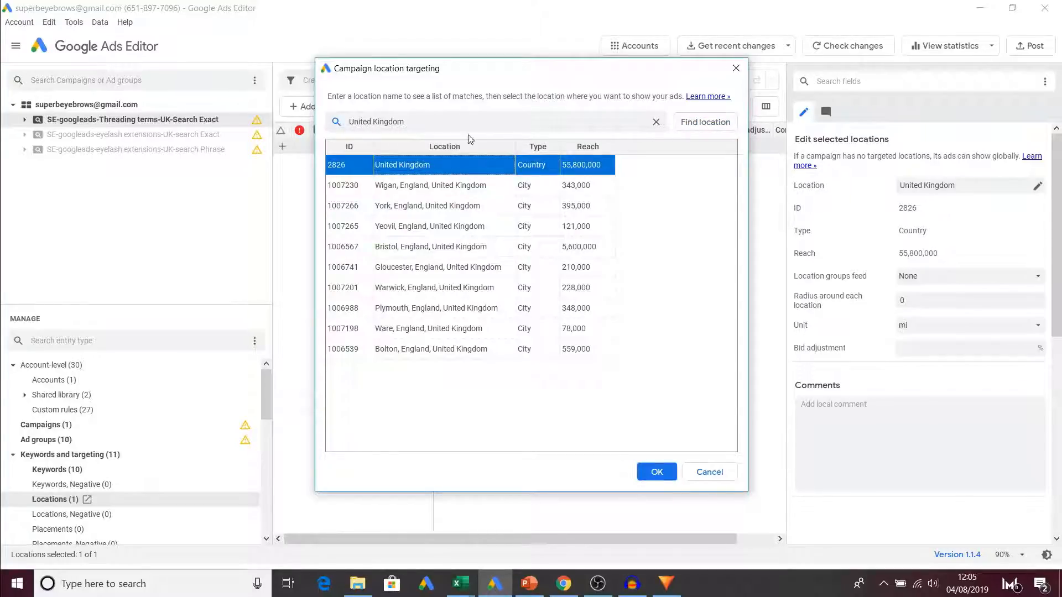
{"action": "left_click", "coordinate": [658, 472]}
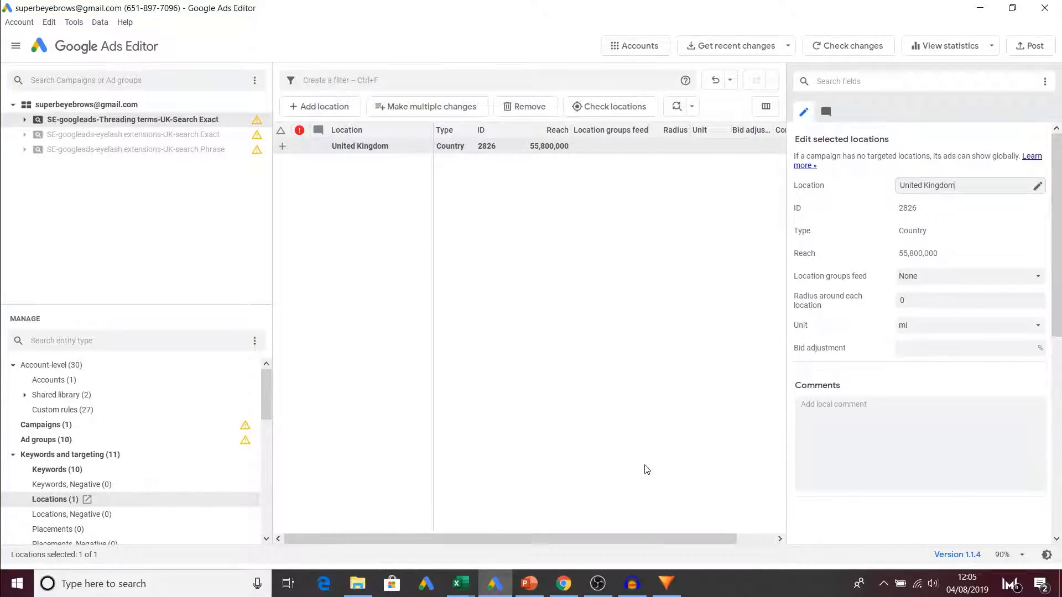